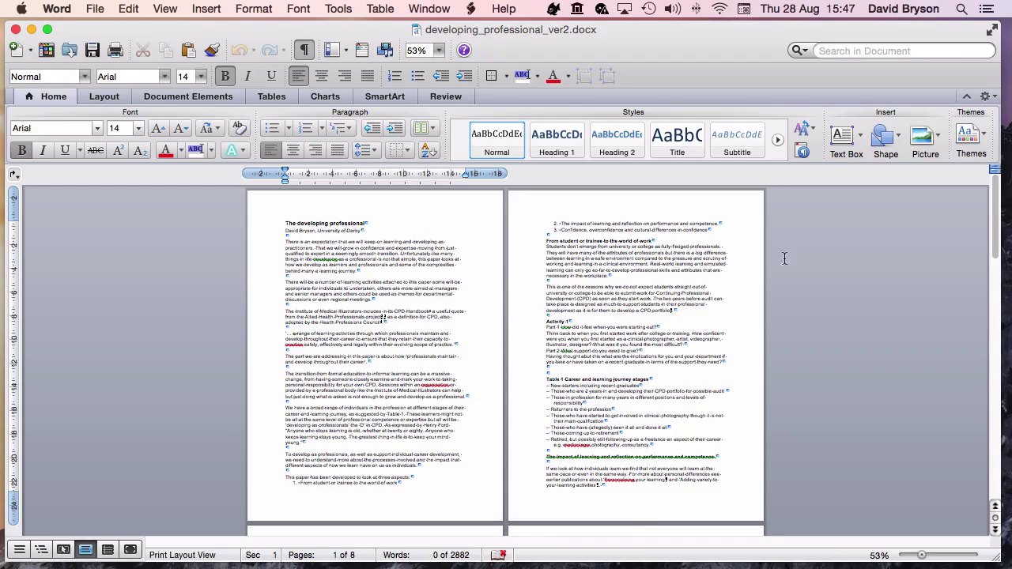
Scroll the manuscript down to the Figure 1 diagram on page 3.
drag(997, 231, 1000, 483)
click(998, 361)
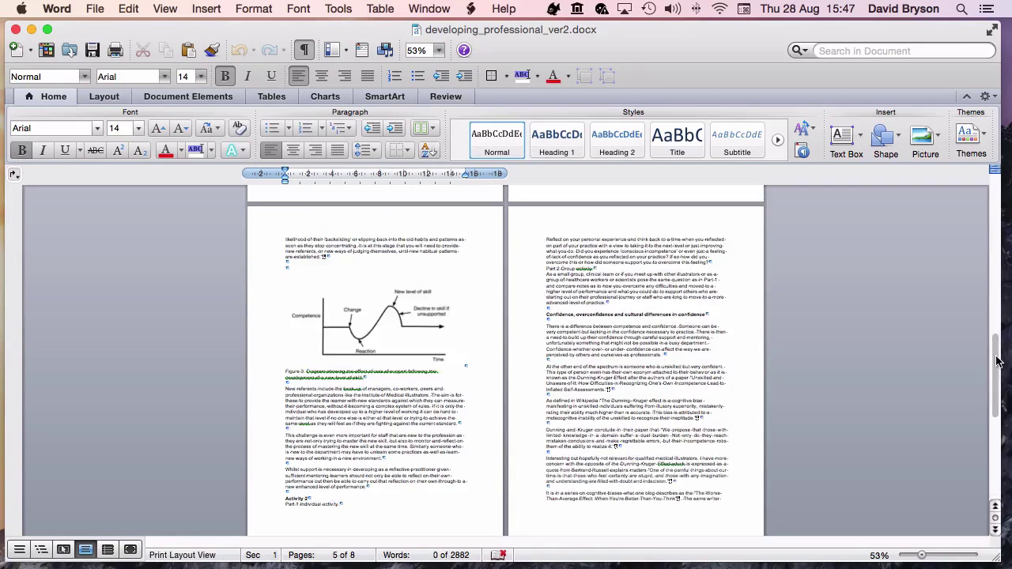
click(998, 294)
click(998, 226)
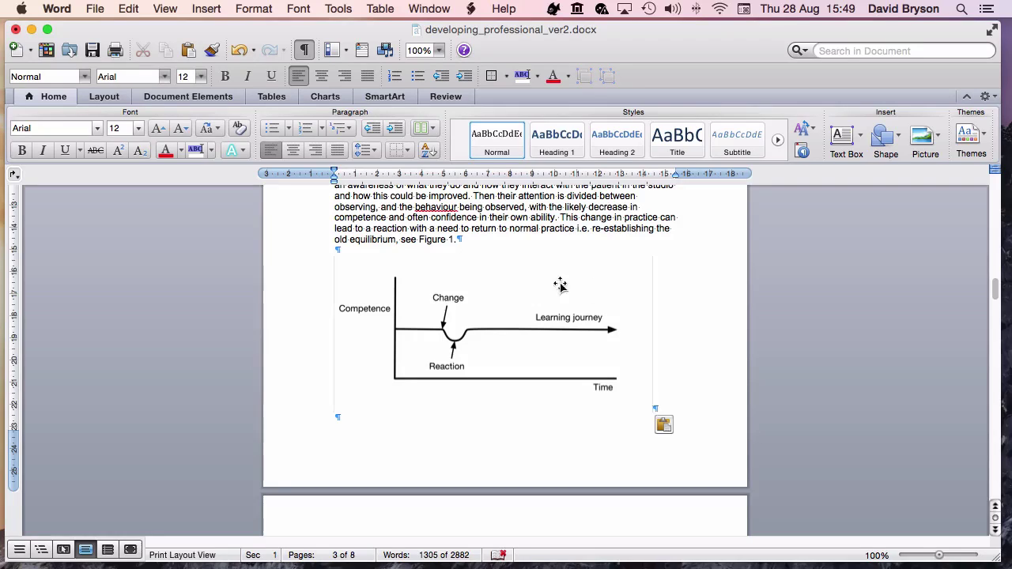
Delete the Figure 1 diagram below the 'see Figure 1' paragraph.
drag(462, 241, 413, 245)
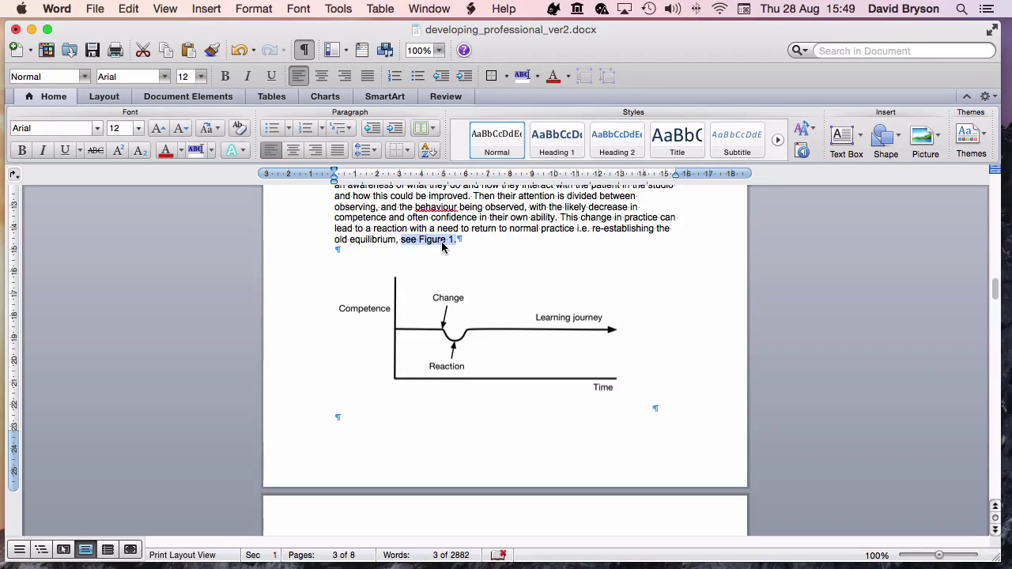
click(462, 239)
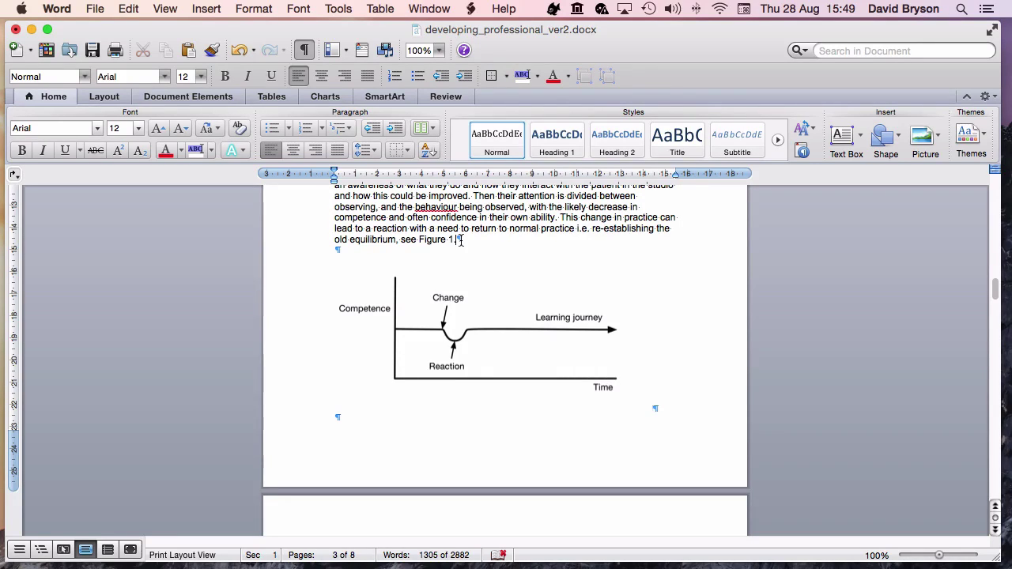
scroll(516, 341, down, 1)
click(517, 342)
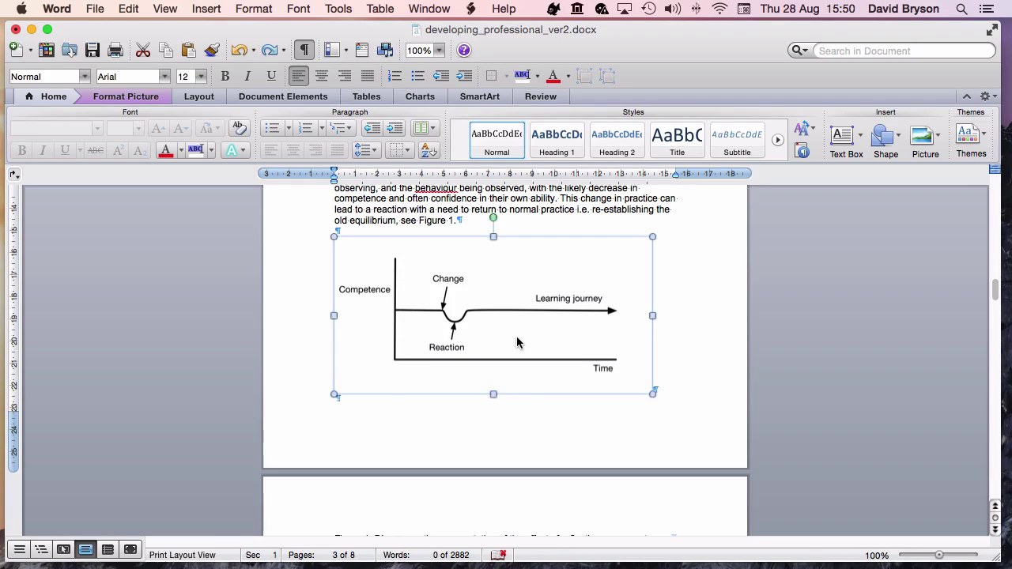
key(BackSpace)
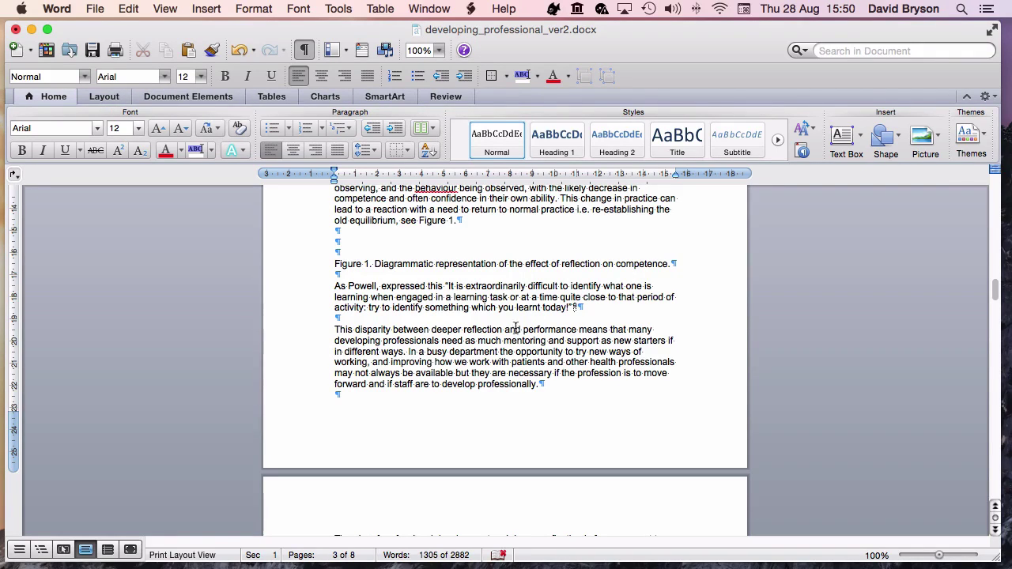
Cut the Figure 1 caption and remove the leftover empty lines.
drag(694, 266, 336, 267)
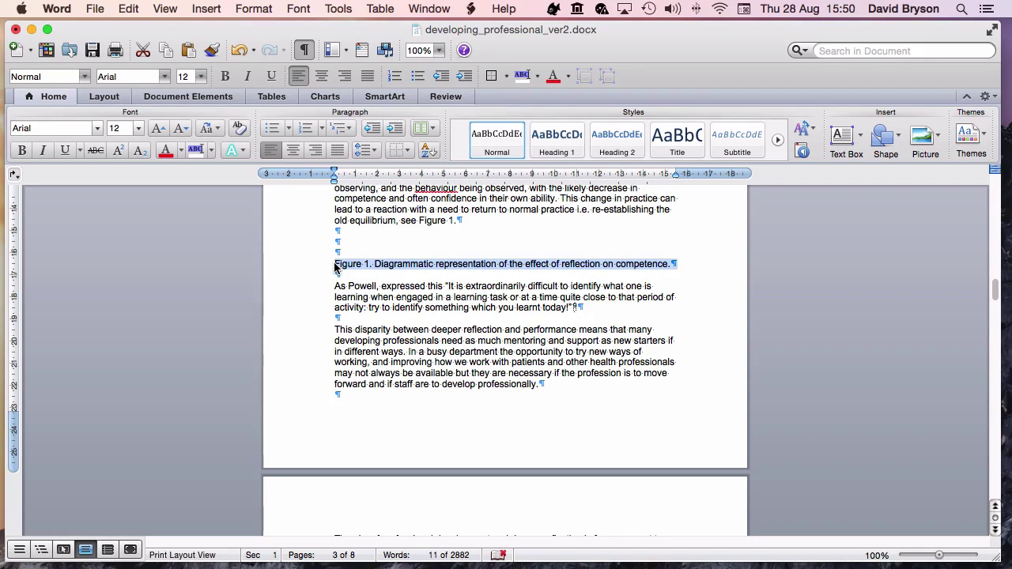
key(super+c)
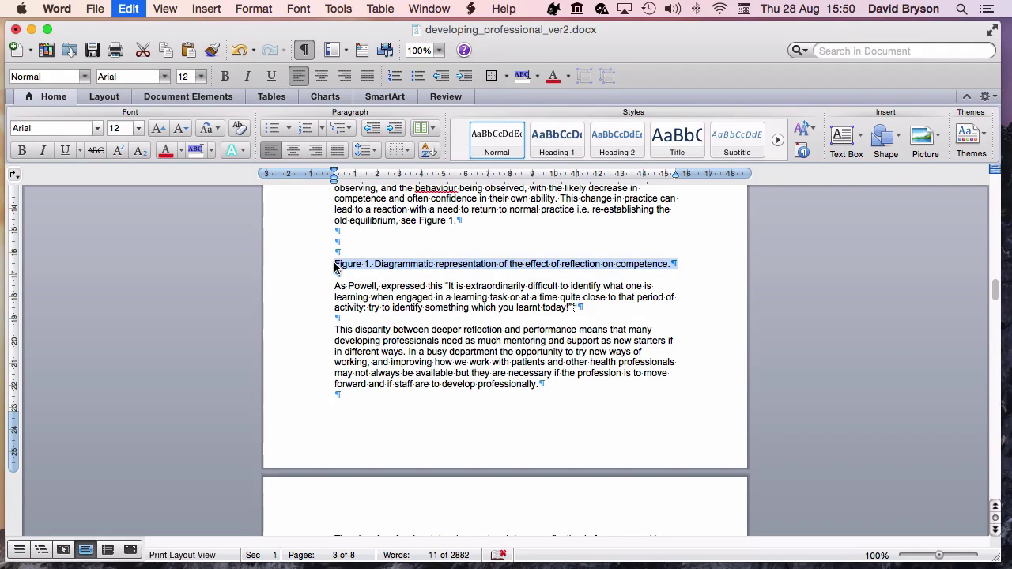
key(super+x)
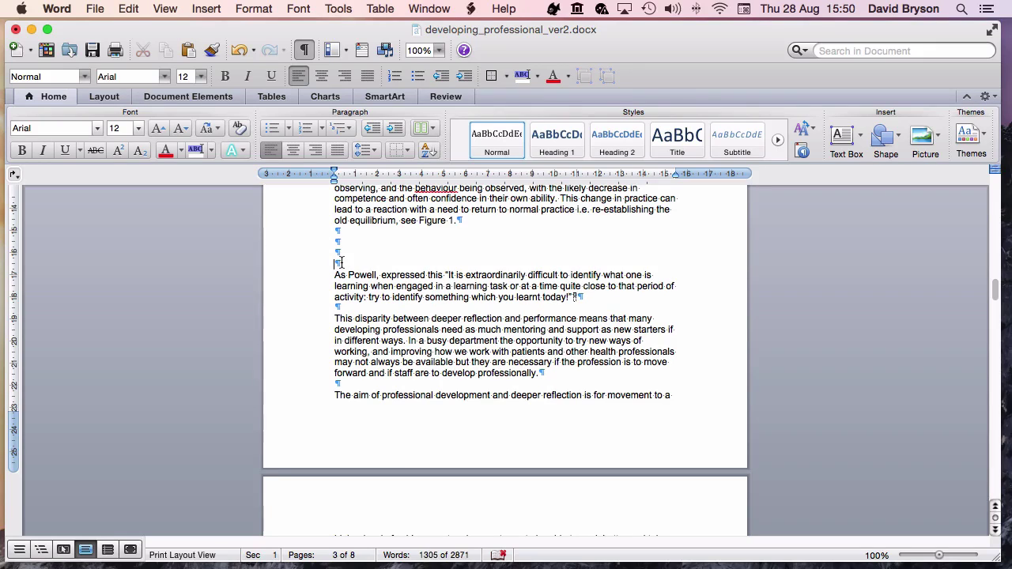
key(BackSpace)
key(BackSpace)
key(BackSpace)
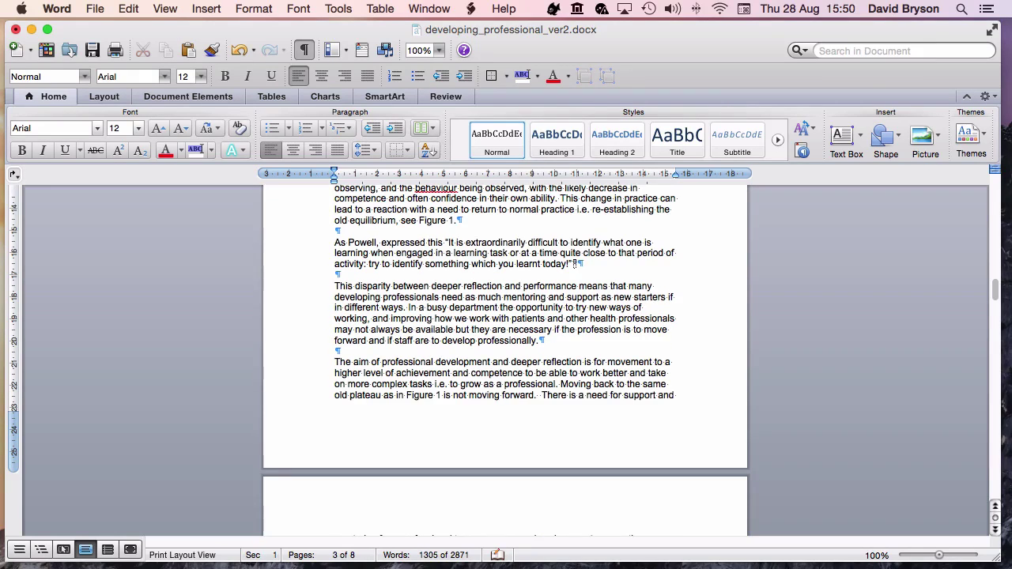
Create a new blank document and paste the Figure 1 caption, starting a new line below it.
click(96, 8)
click(99, 28)
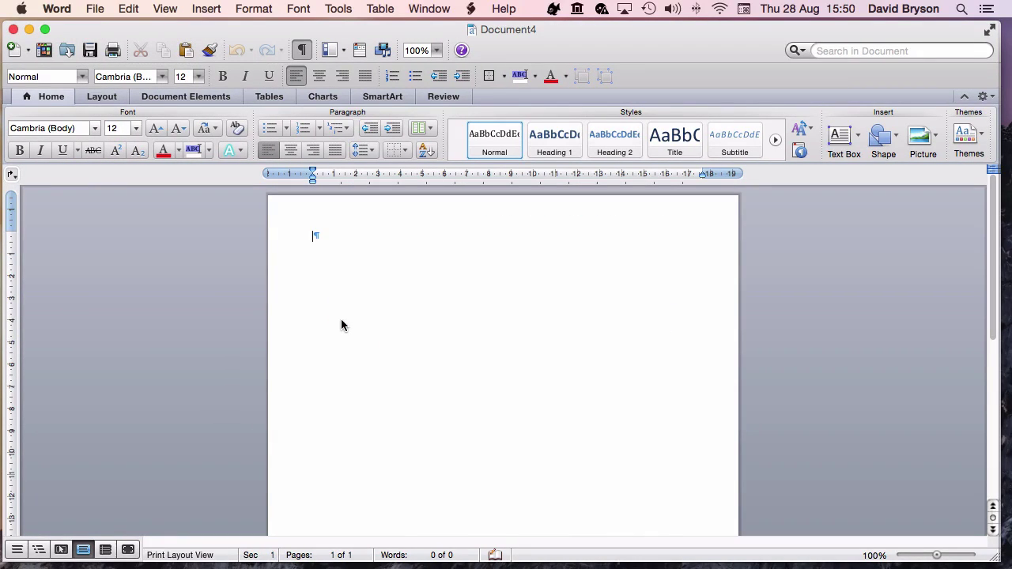
key(super+v)
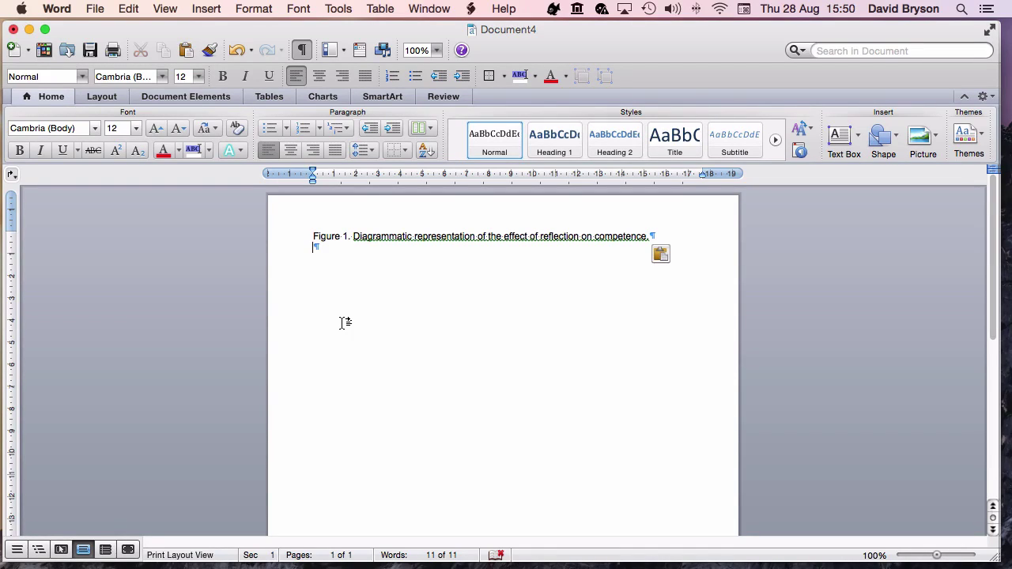
key(Return)
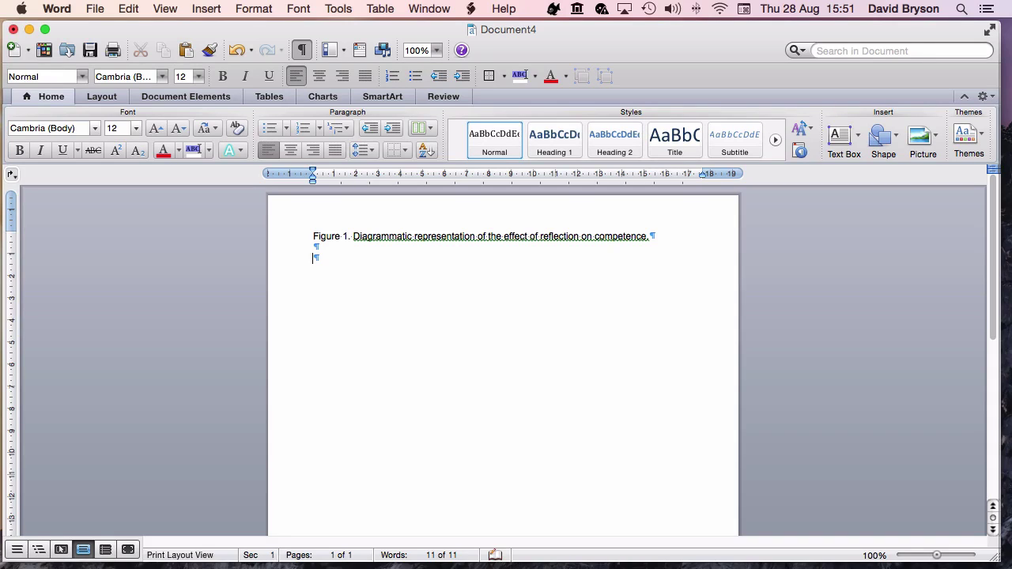
In the manuscript, delete the Figure 2 diagram, cut its caption and remove the extra empty line.
click(428, 8)
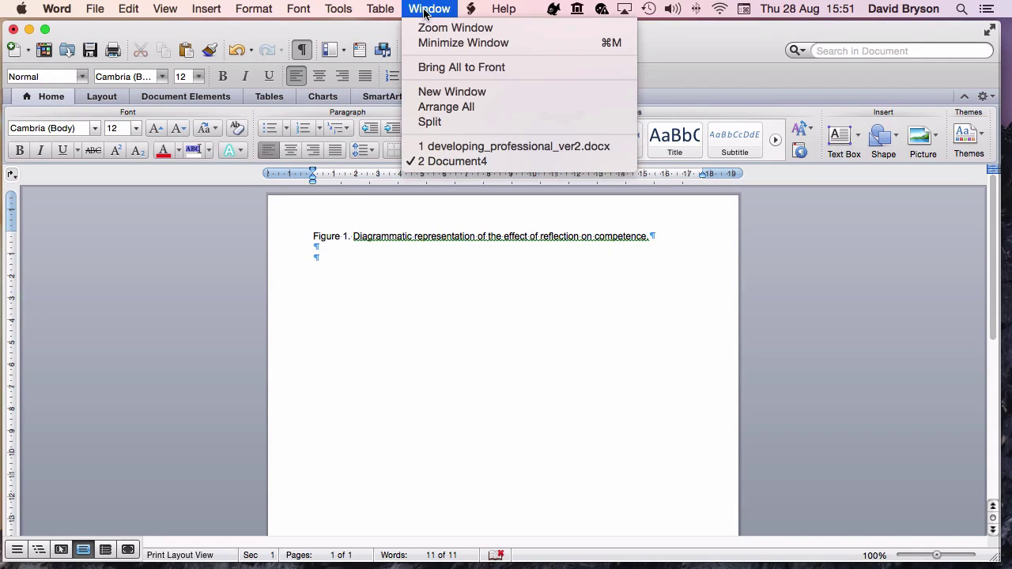
click(456, 148)
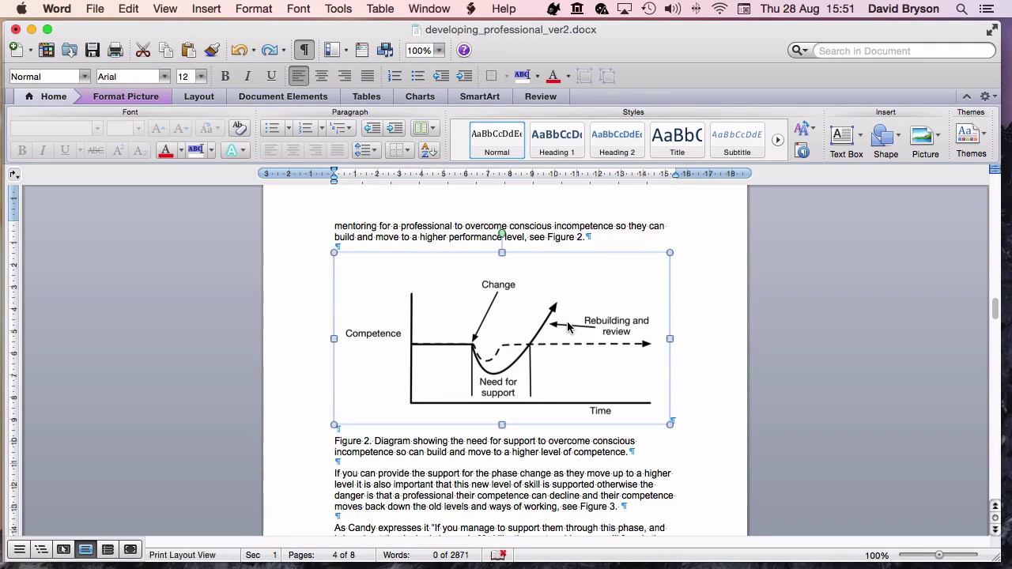
key(Delete)
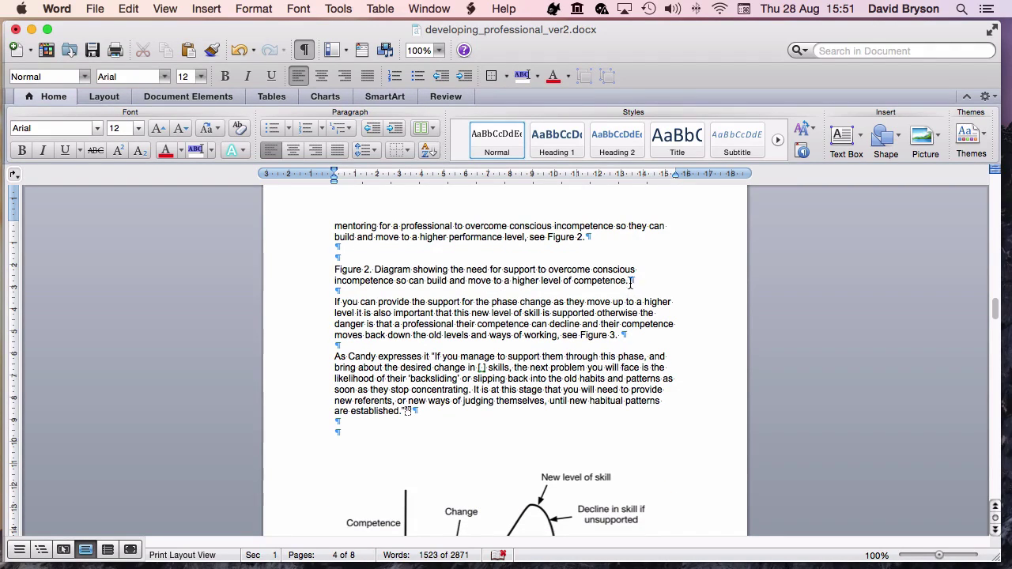
drag(630, 281, 344, 257)
key(Delete)
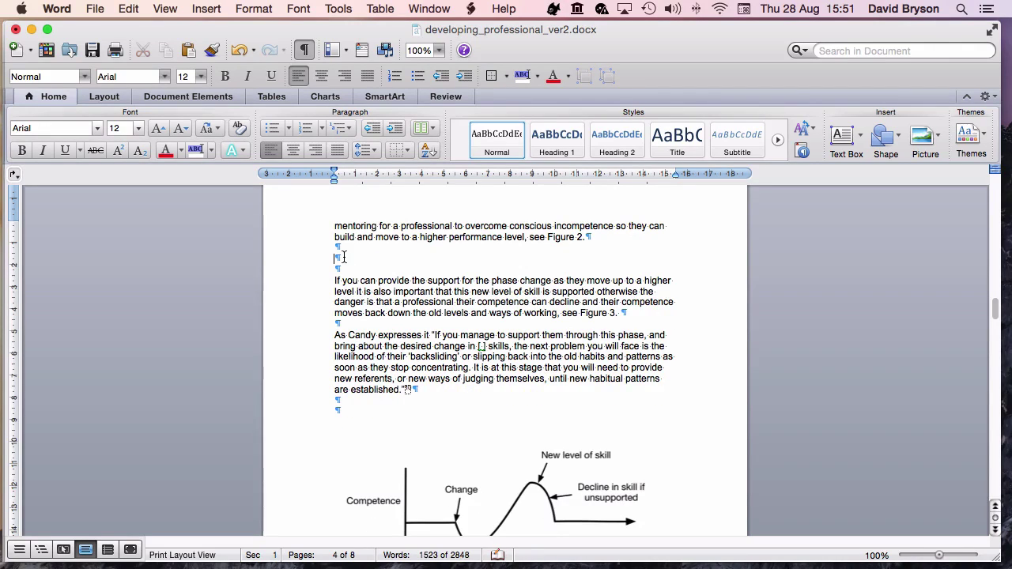
key(Delete)
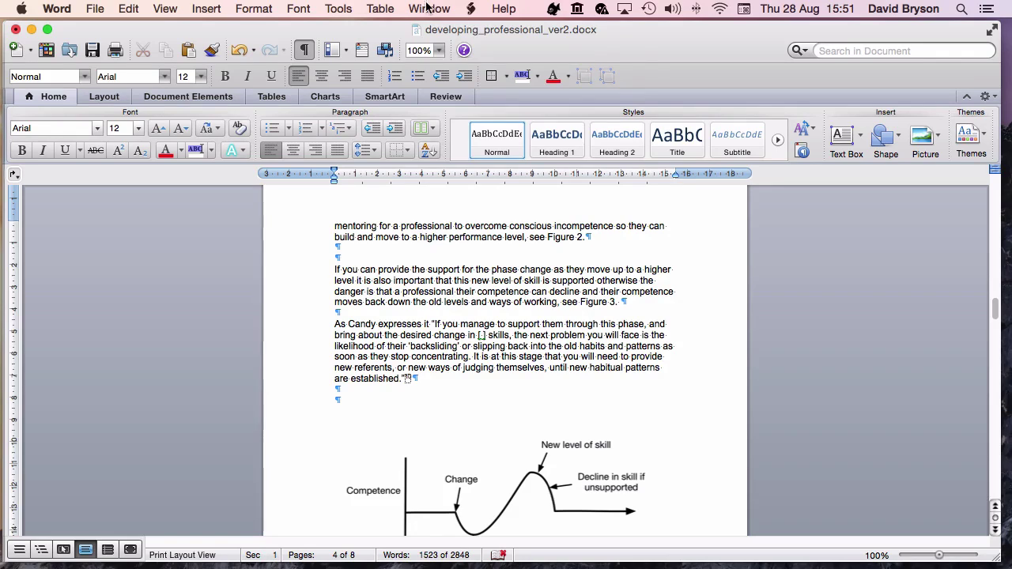
Paste the Figure 2 caption into Document4 below the Figure 1 caption.
click(426, 8)
click(459, 159)
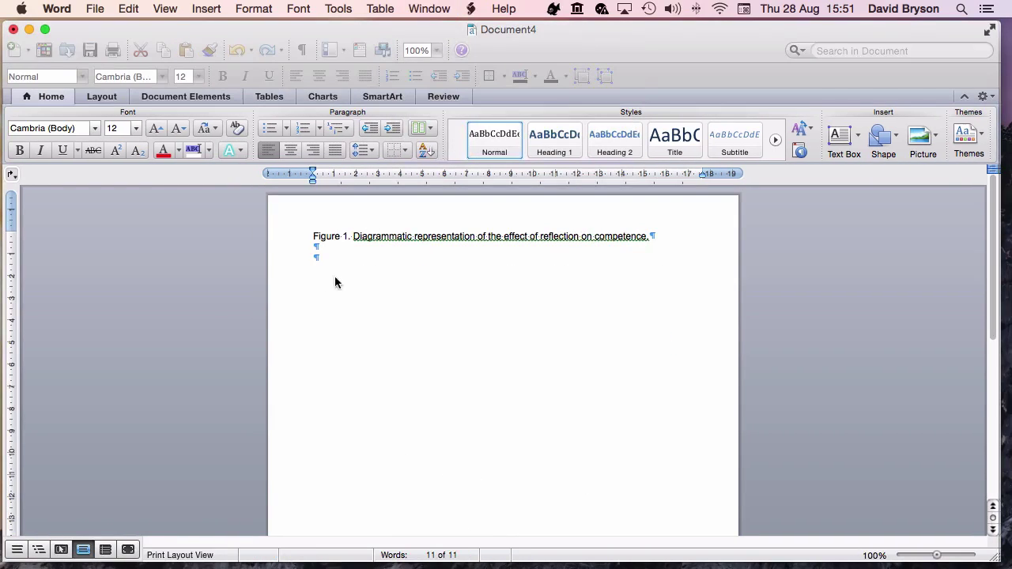
click(319, 257)
key(super+v)
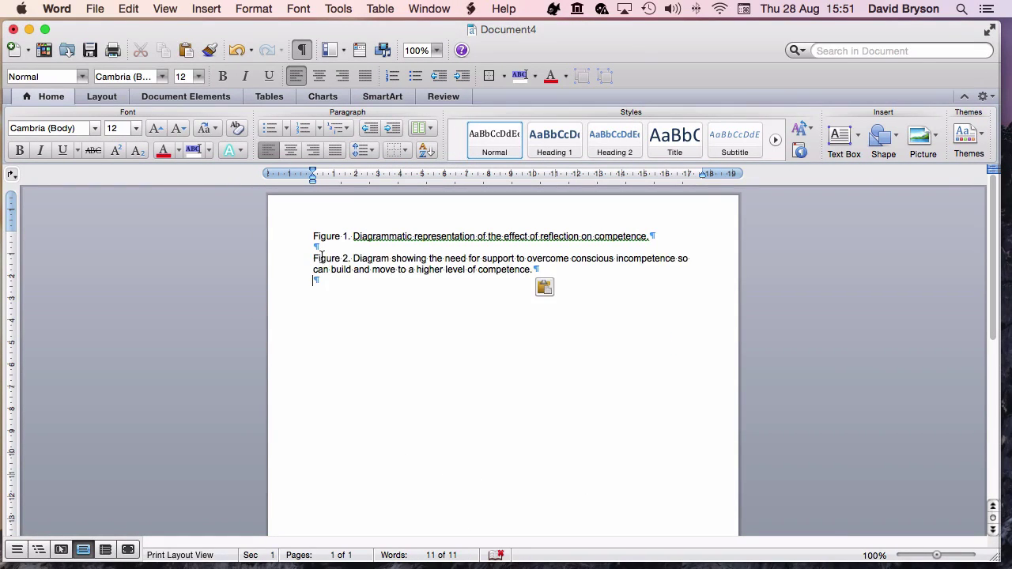
click(417, 14)
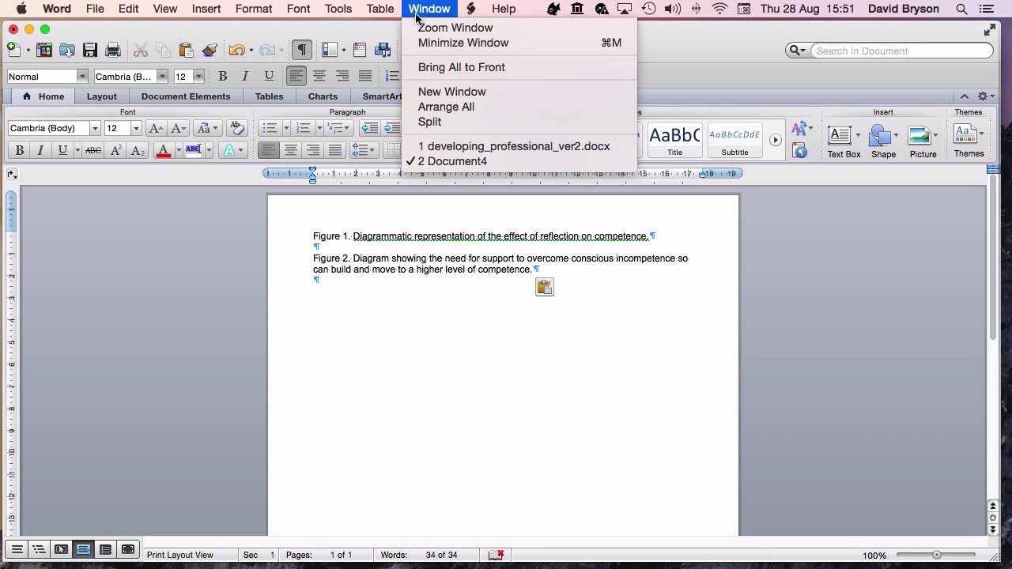
In the manuscript, delete the Figure 3 diagram, cut its caption and remove the leftover blank paragraphs.
click(441, 149)
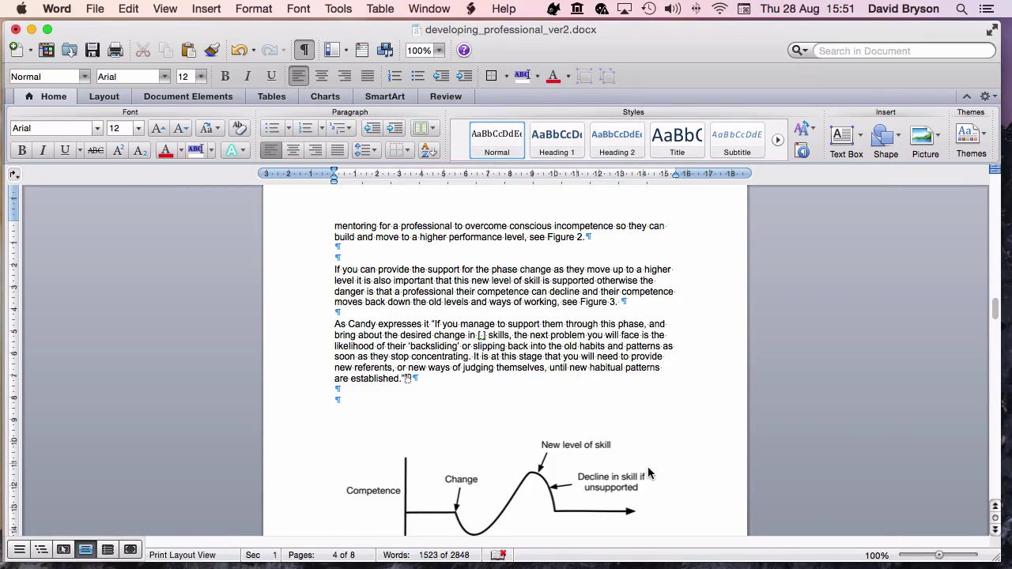
scroll(647, 468, down, 5)
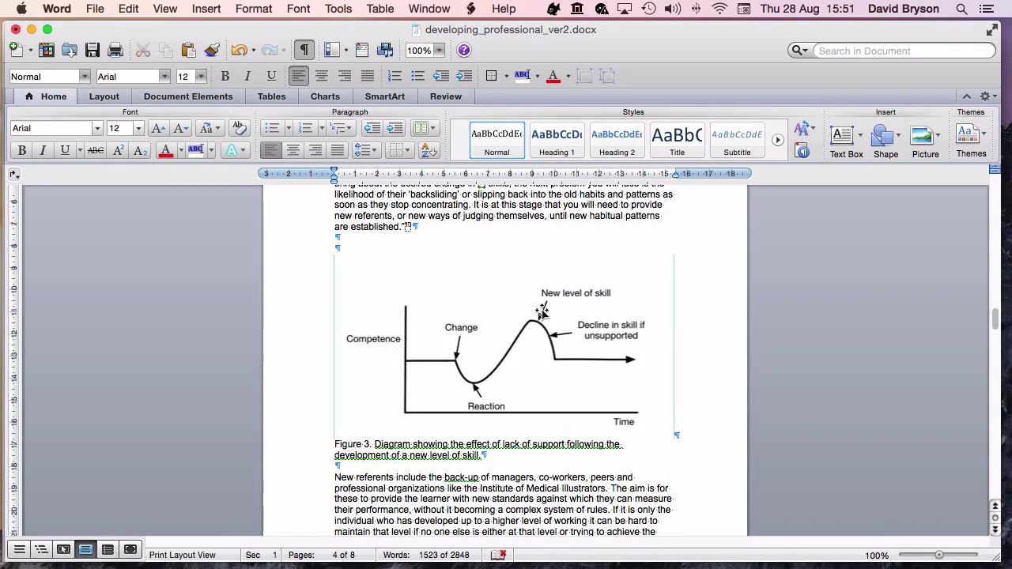
click(543, 310)
key(BackSpace)
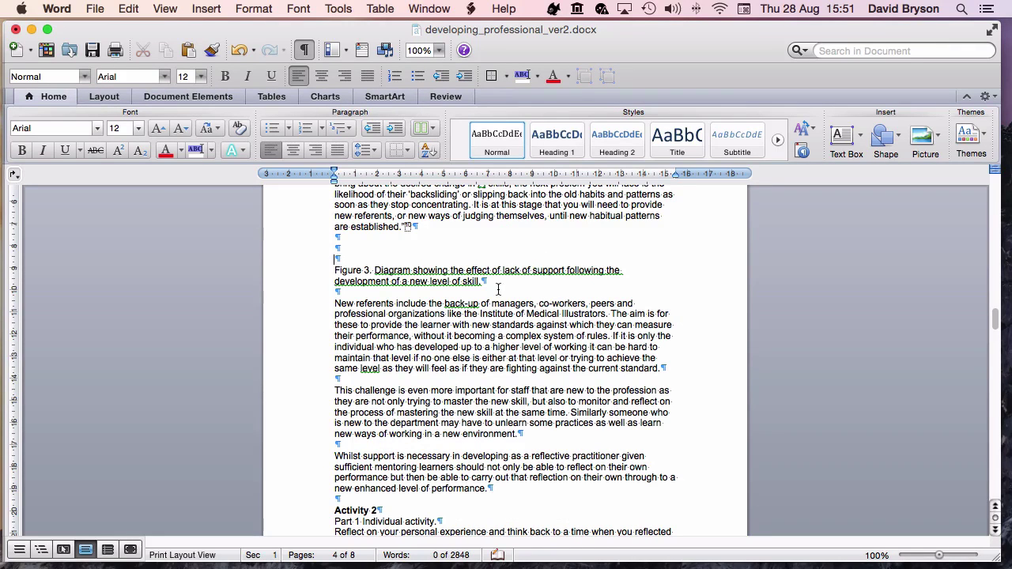
drag(485, 282, 316, 280)
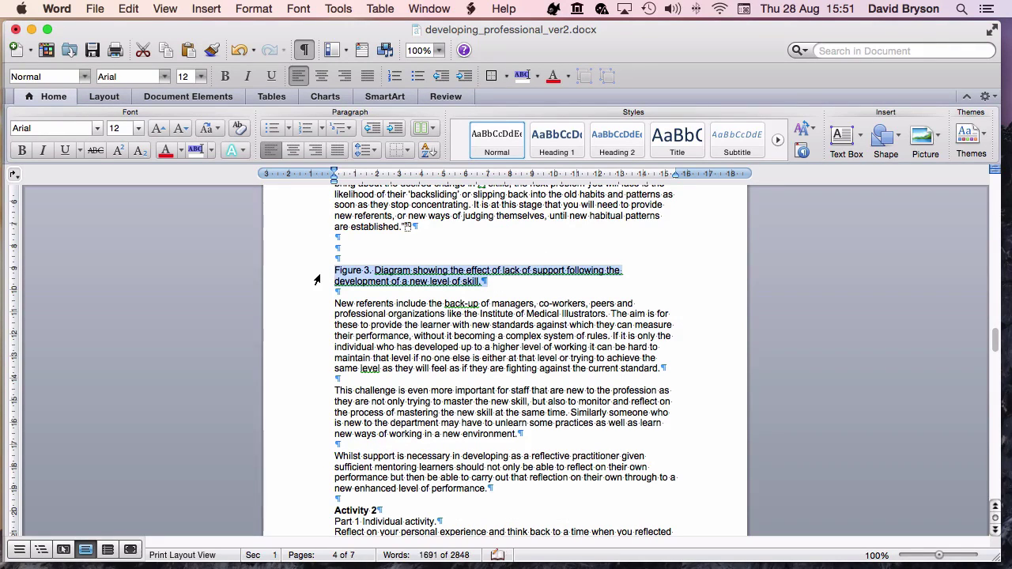
key(super+x)
click(353, 259)
key(BackSpace)
key(BackSpace)
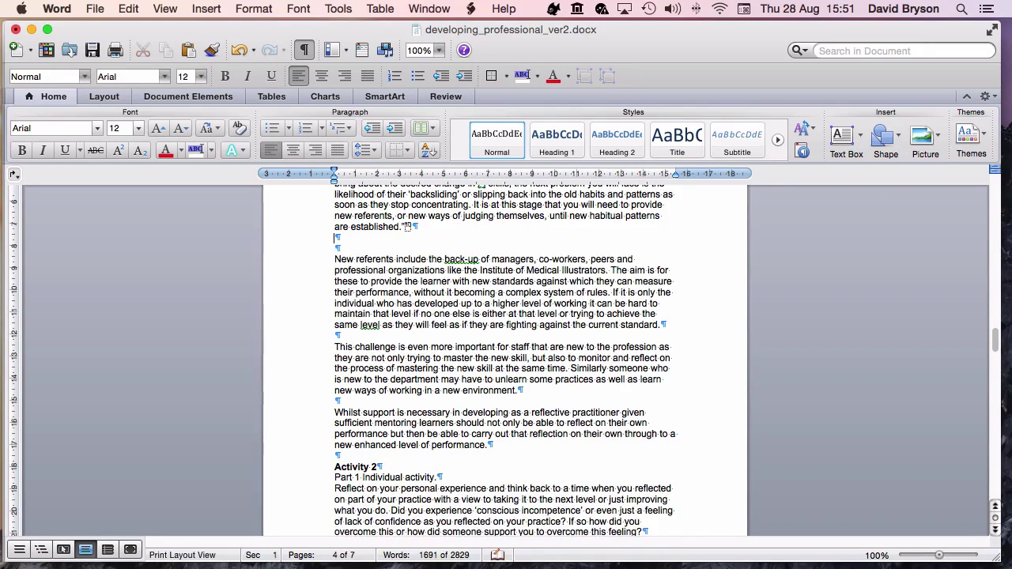
key(BackSpace)
Paste the Figure 3 caption into Document4 on a new line below the Figure 2 caption.
scroll(506, 356, up, 2)
scroll(506, 356, up, 1)
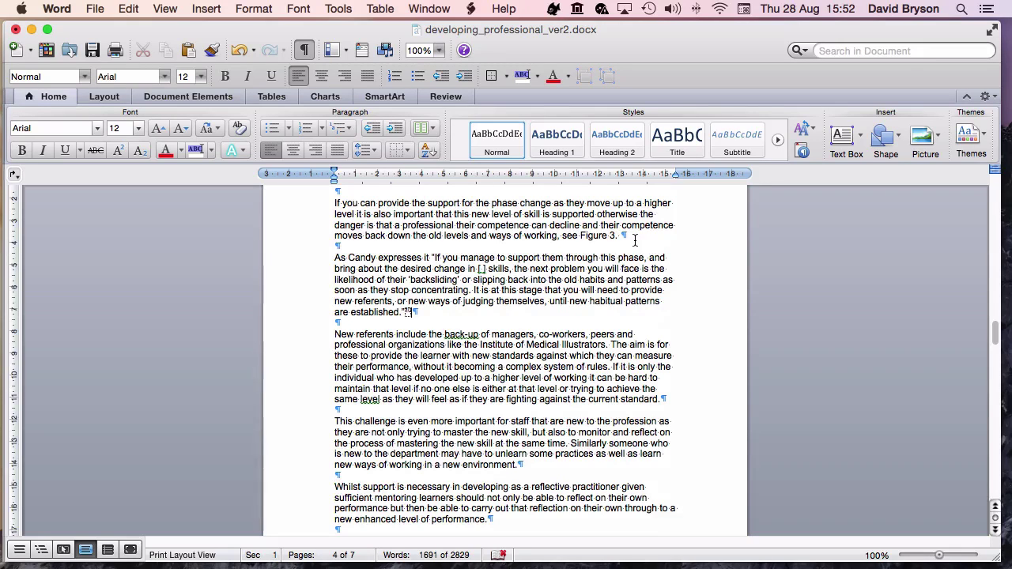
drag(626, 236, 561, 237)
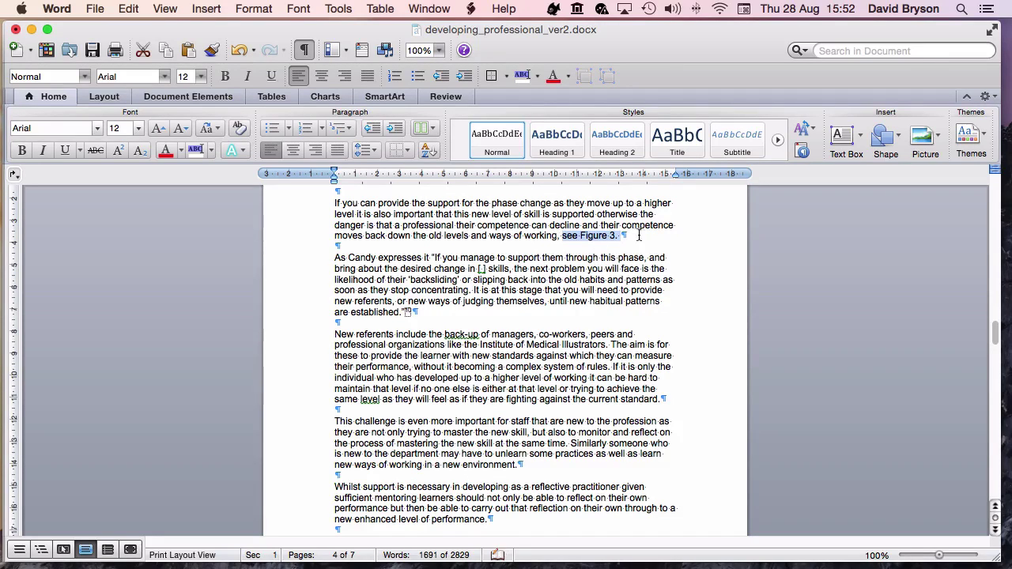
click(629, 235)
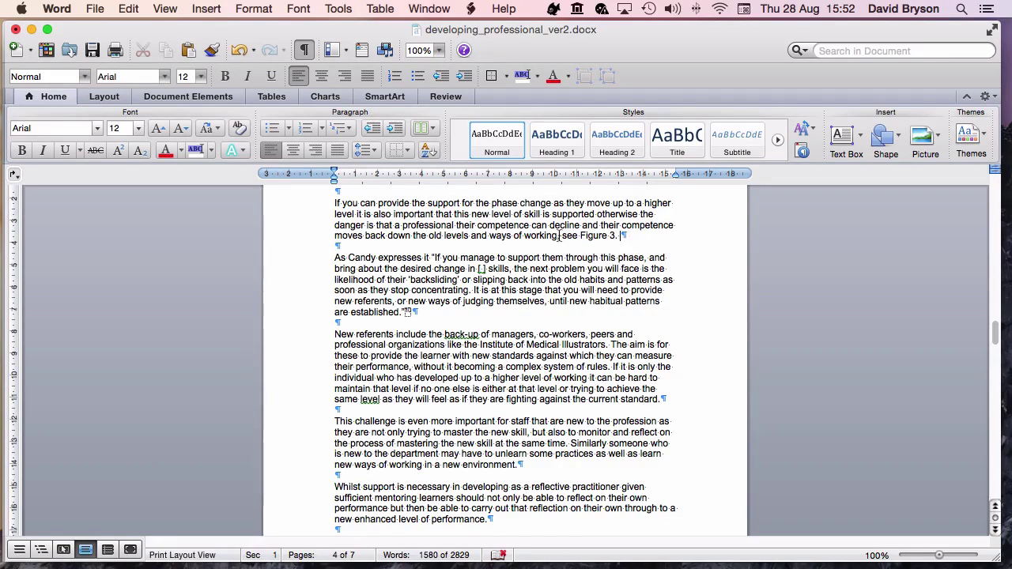
click(427, 9)
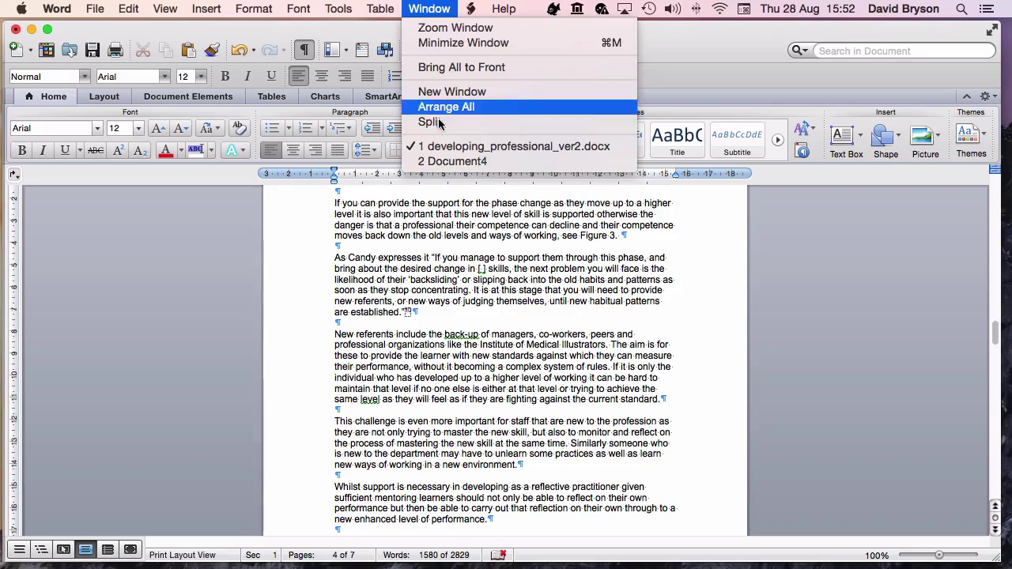
click(445, 162)
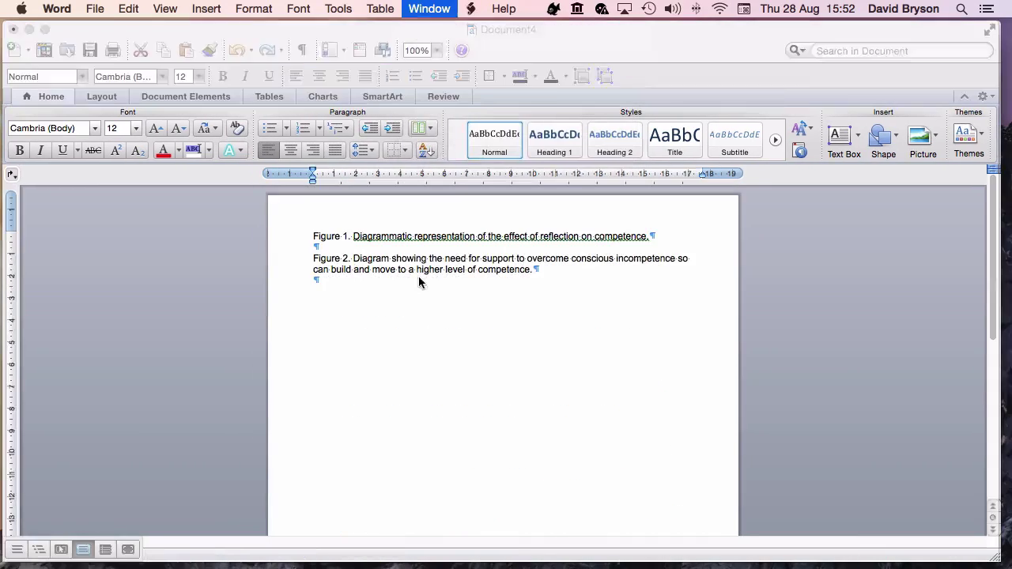
key(Return)
key(super+v)
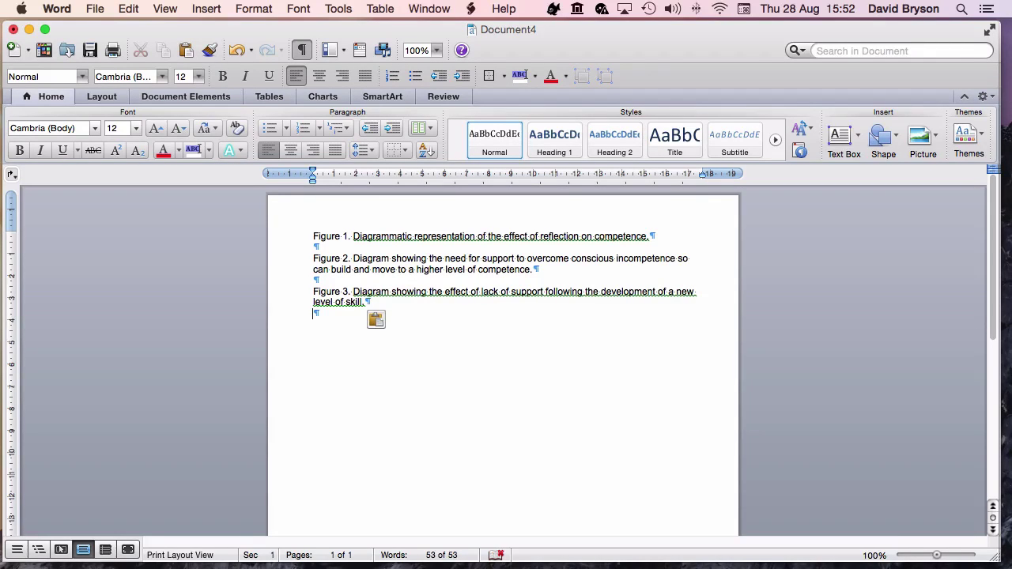
Save the captions document as Figure_Captions.docx in the final_paper > figures folder.
click(95, 10)
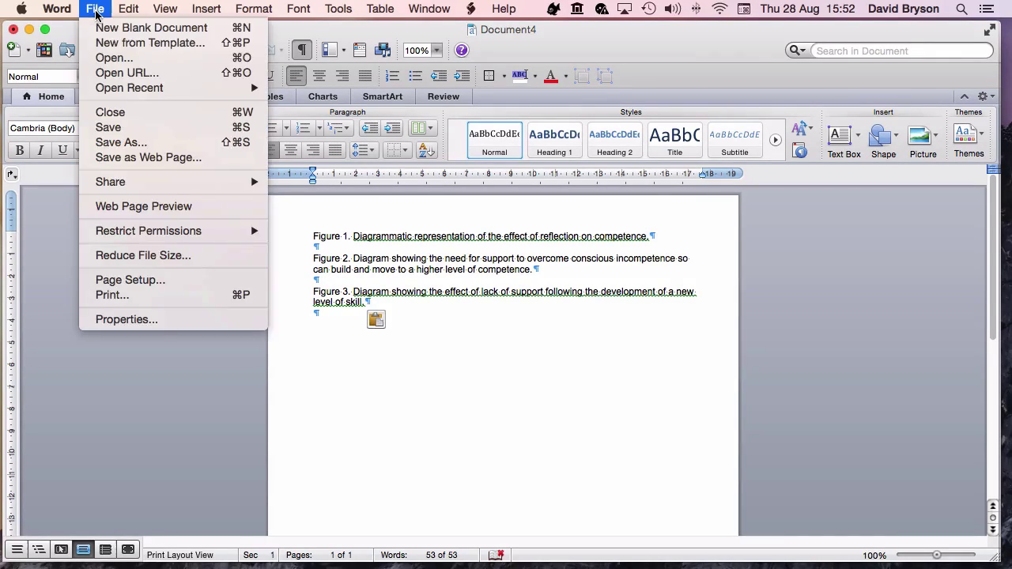
click(116, 132)
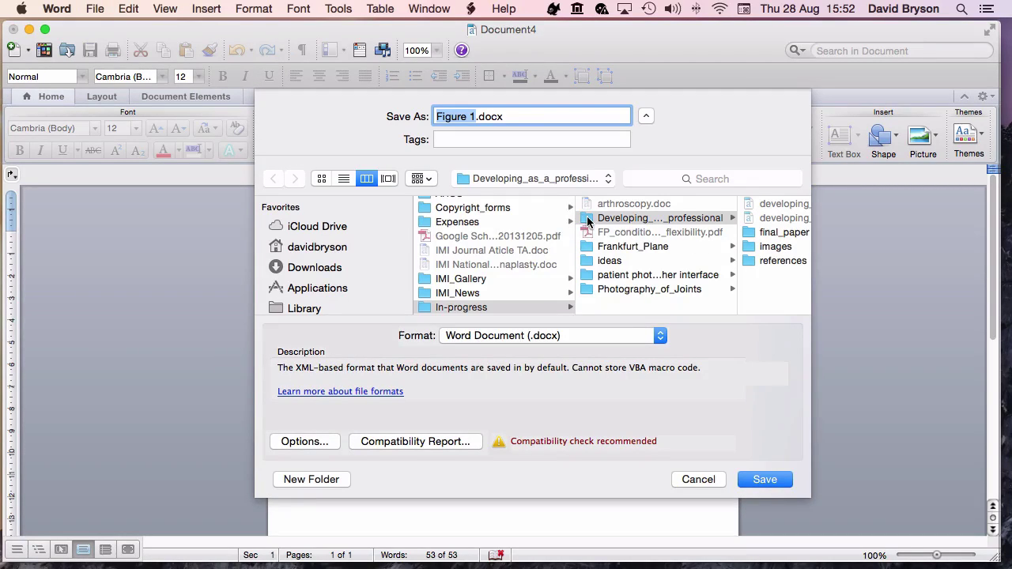
click(589, 219)
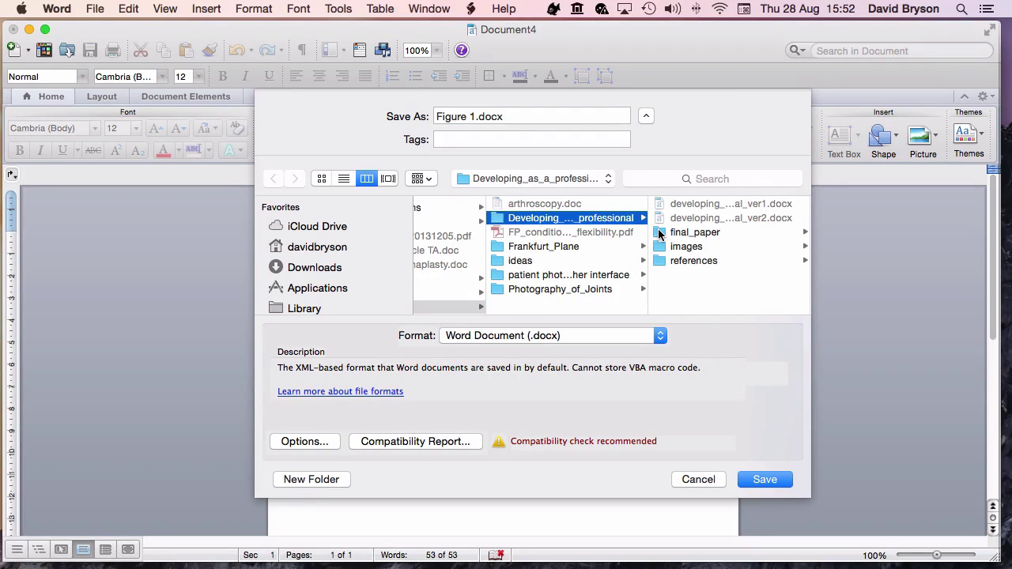
click(660, 233)
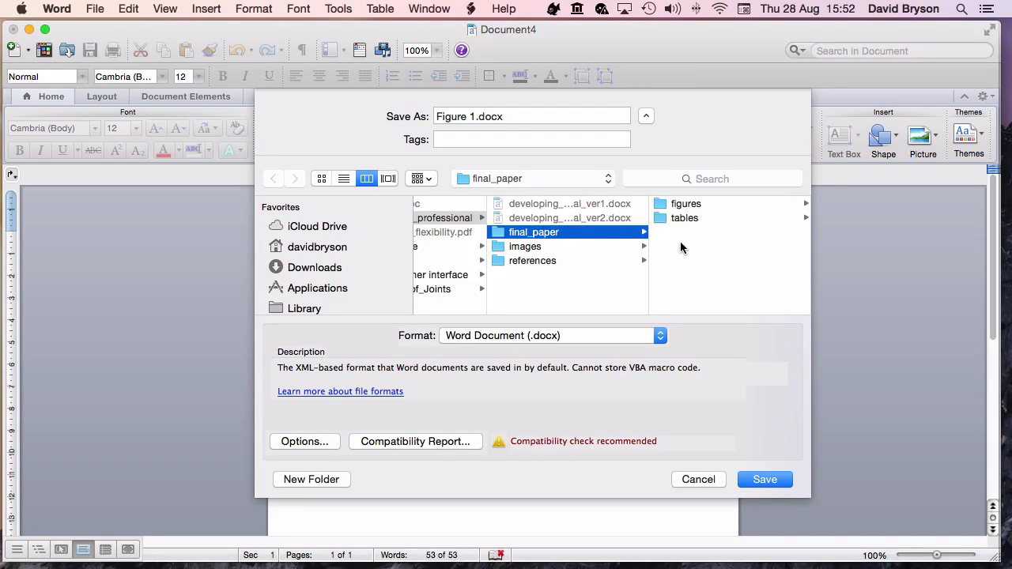
click(663, 204)
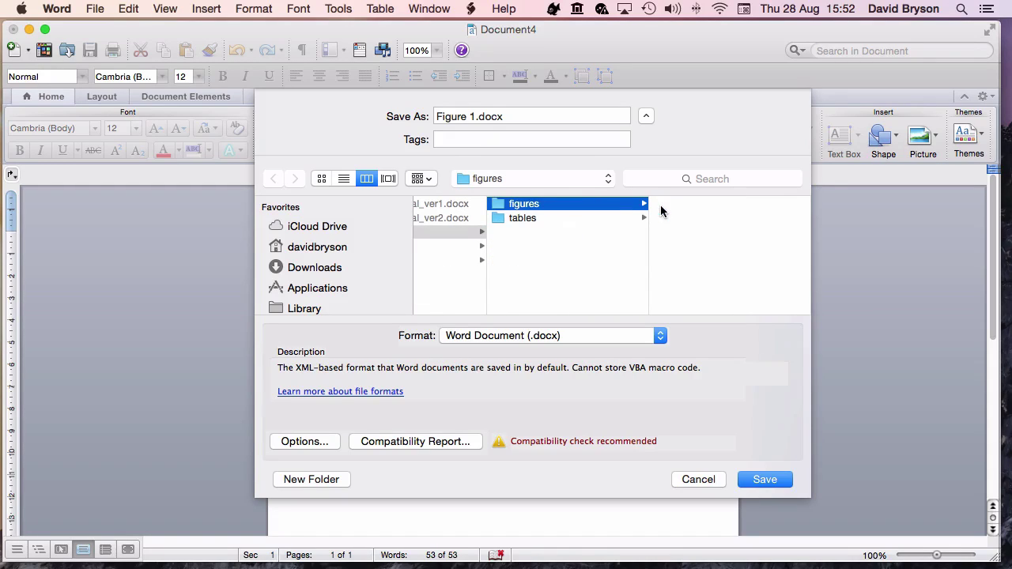
click(474, 119)
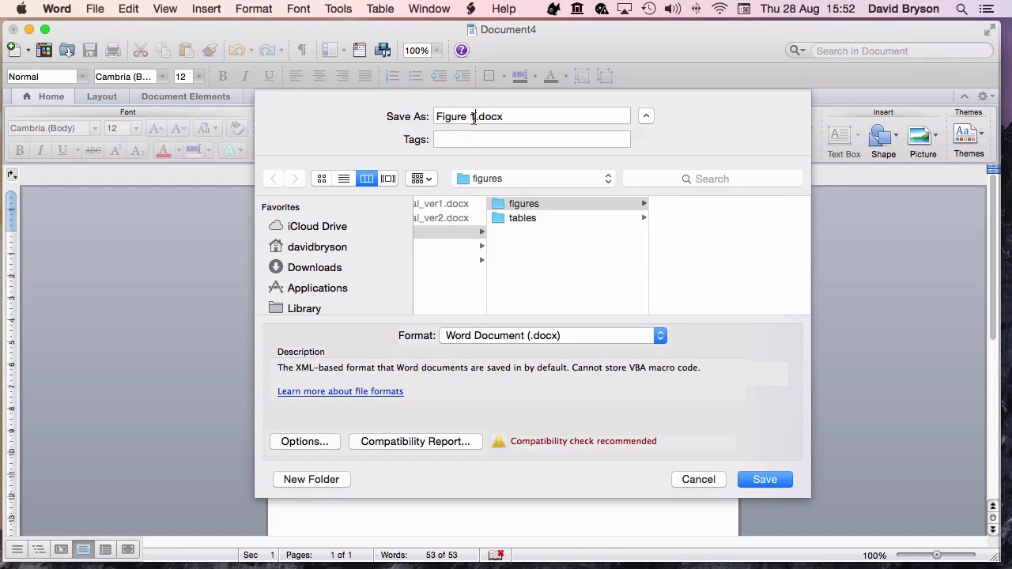
key(BackSpace)
key(BackSpace)
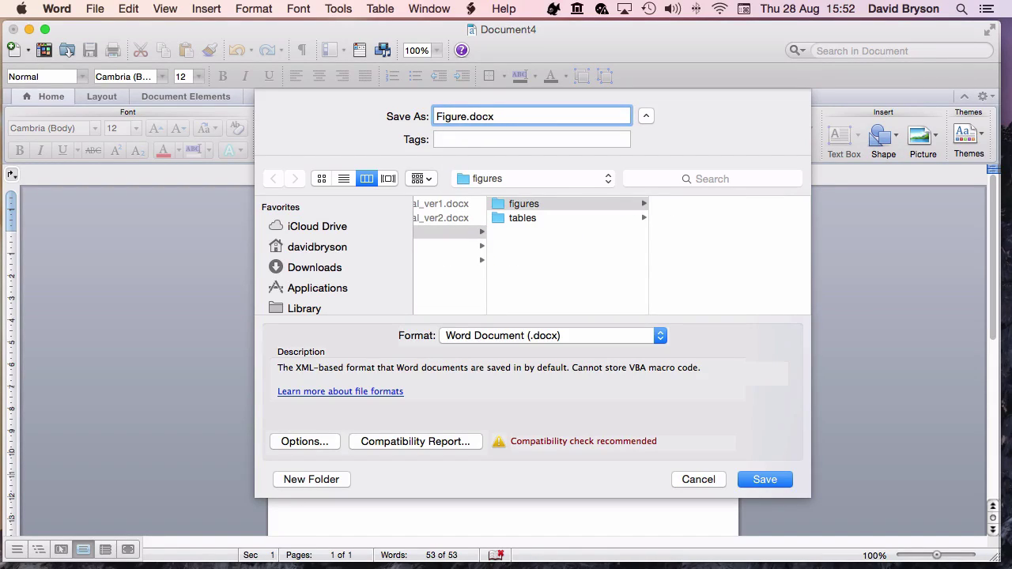
text(_Captions)
key(Return)
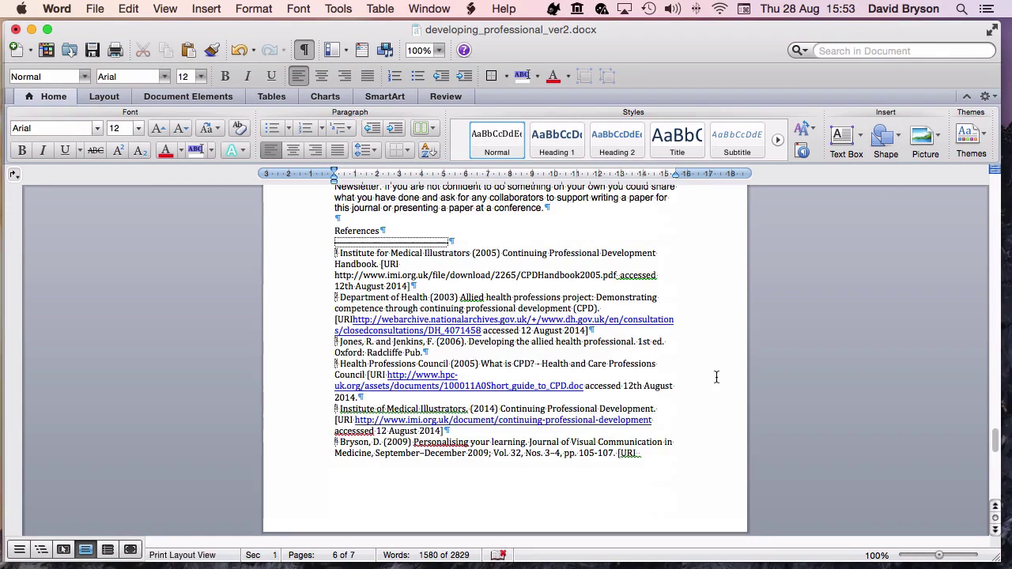
Scroll to the References and select the Candy 1985 entry.
scroll(714, 479, down, 10)
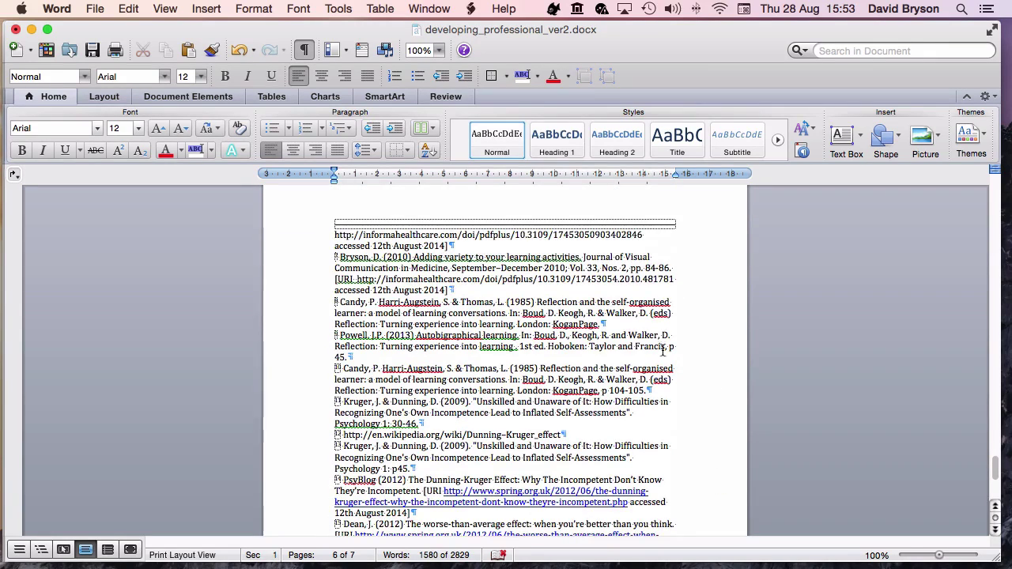
drag(612, 323, 341, 301)
key(super+c)
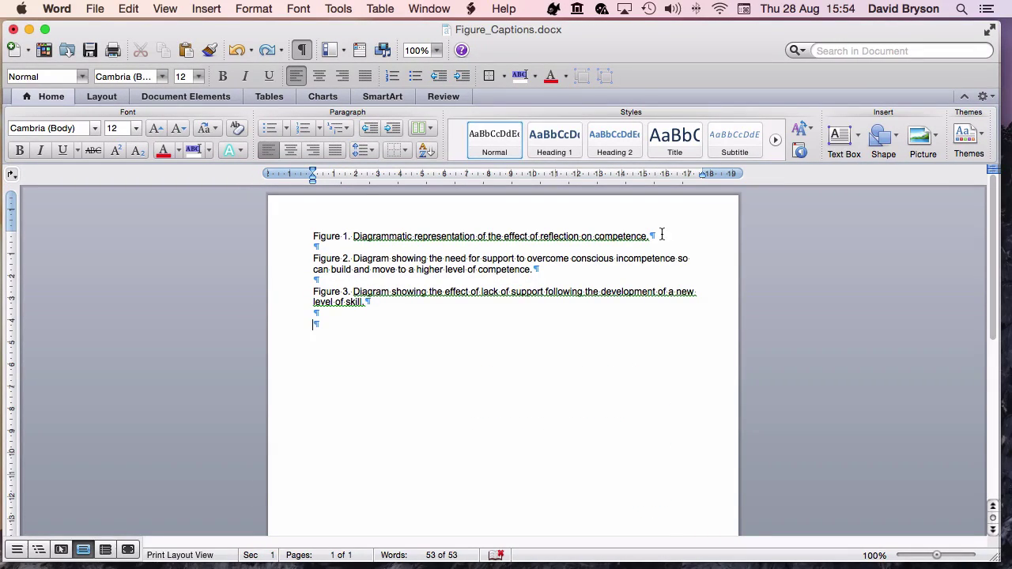
Insert endnote 1 (1, 2, 3 format) after the Figure 1 caption with the Candy 1985 reference as its text.
click(648, 235)
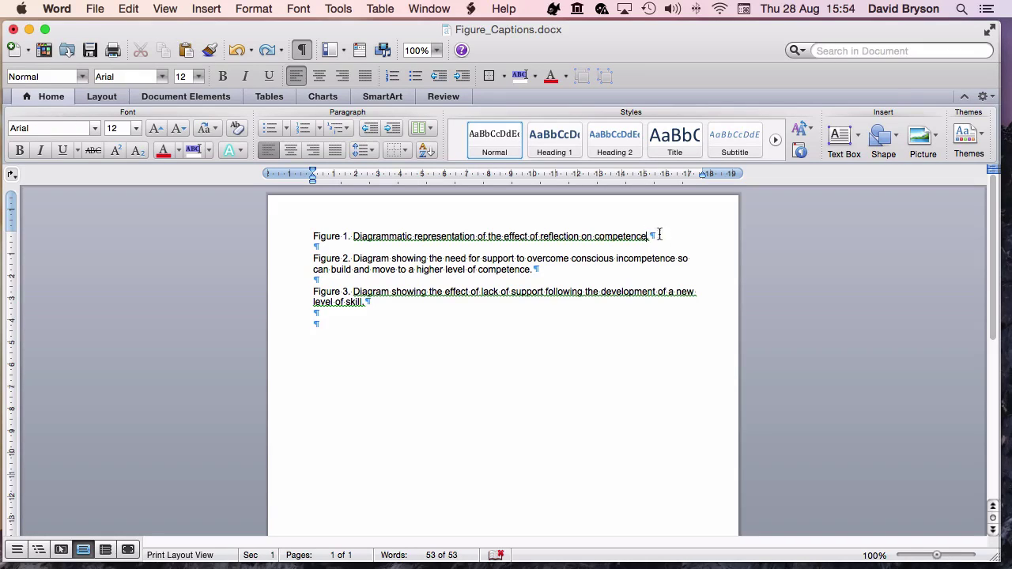
click(207, 9)
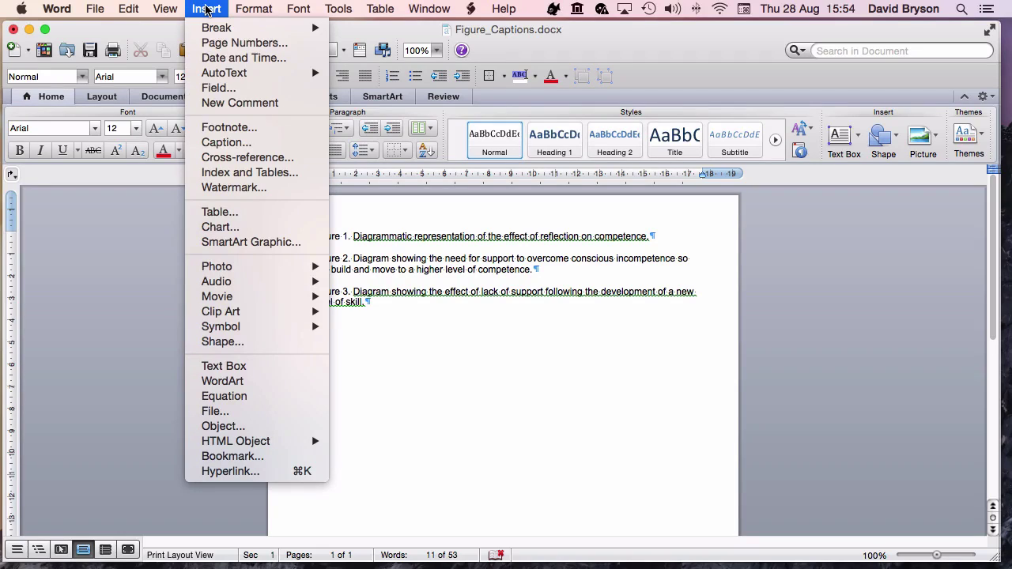
click(228, 129)
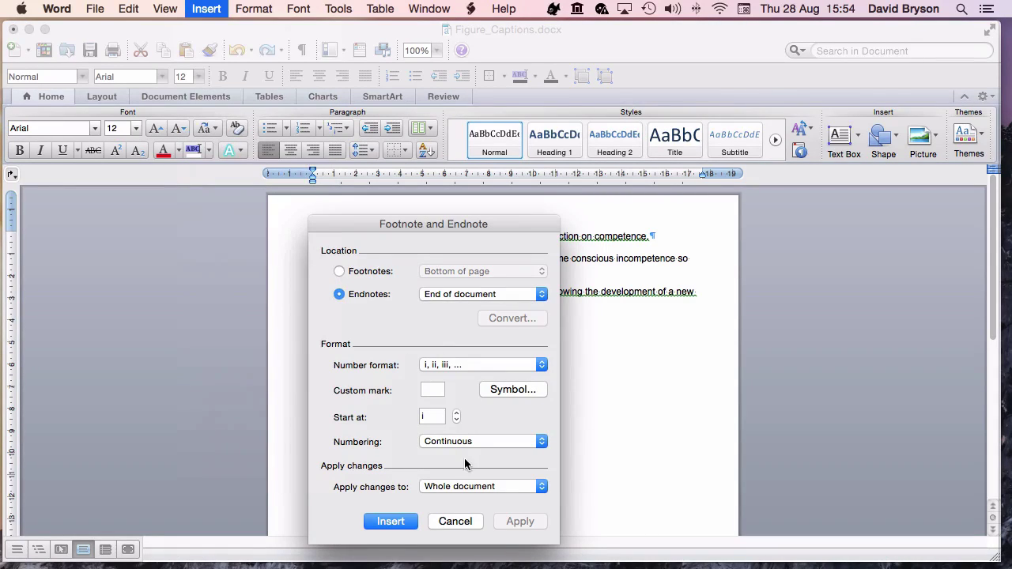
click(469, 364)
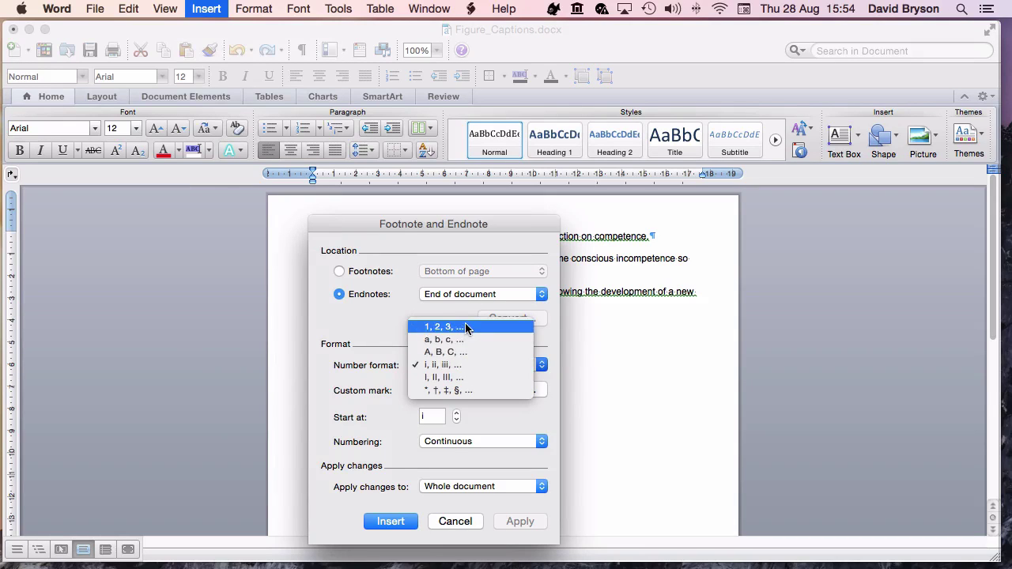
click(465, 325)
click(392, 522)
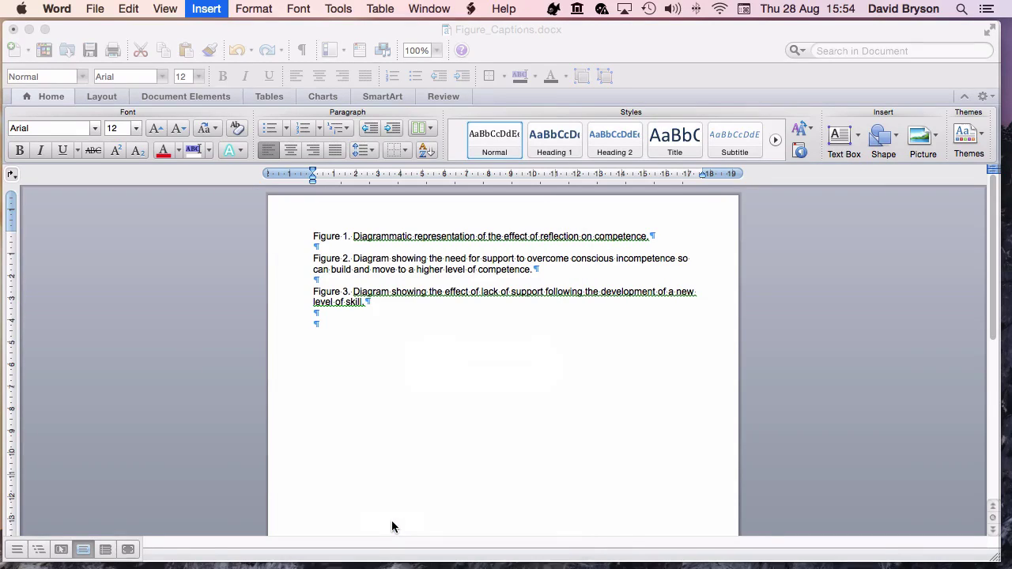
key(super+v)
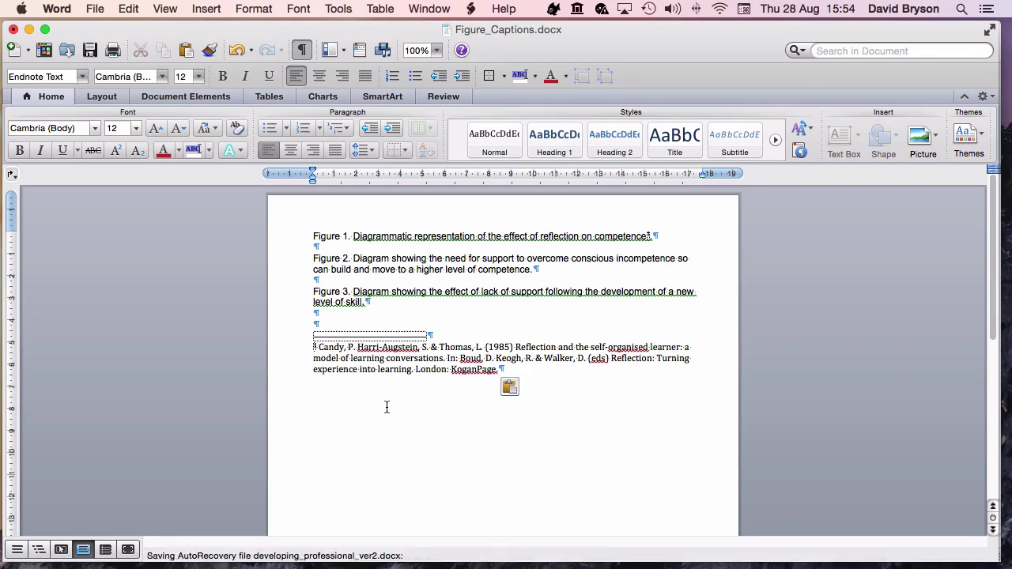
Make the 1 after 'competence' in the Figure 2 caption superscript.
click(531, 270)
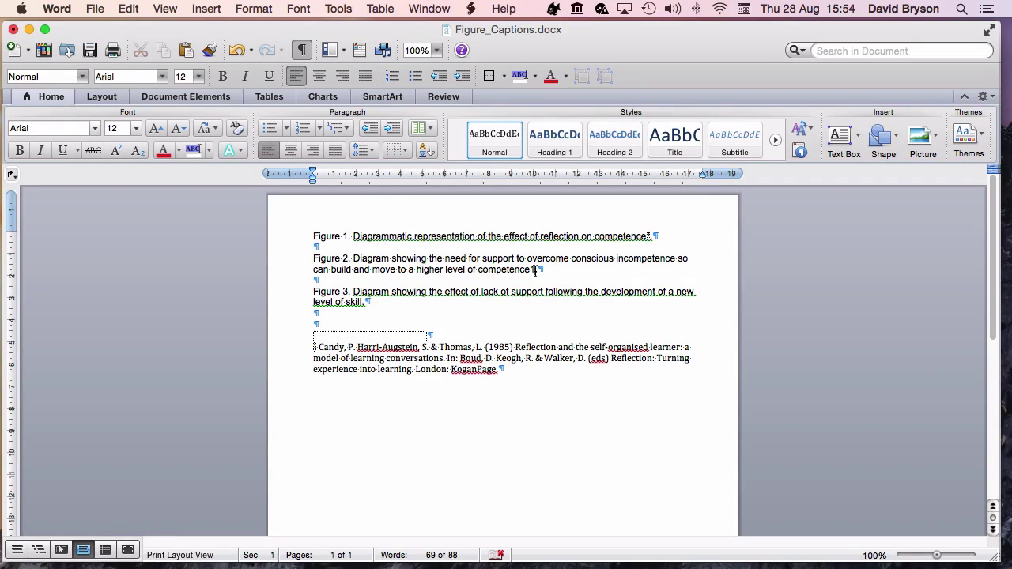
key(shift+Left)
click(119, 152)
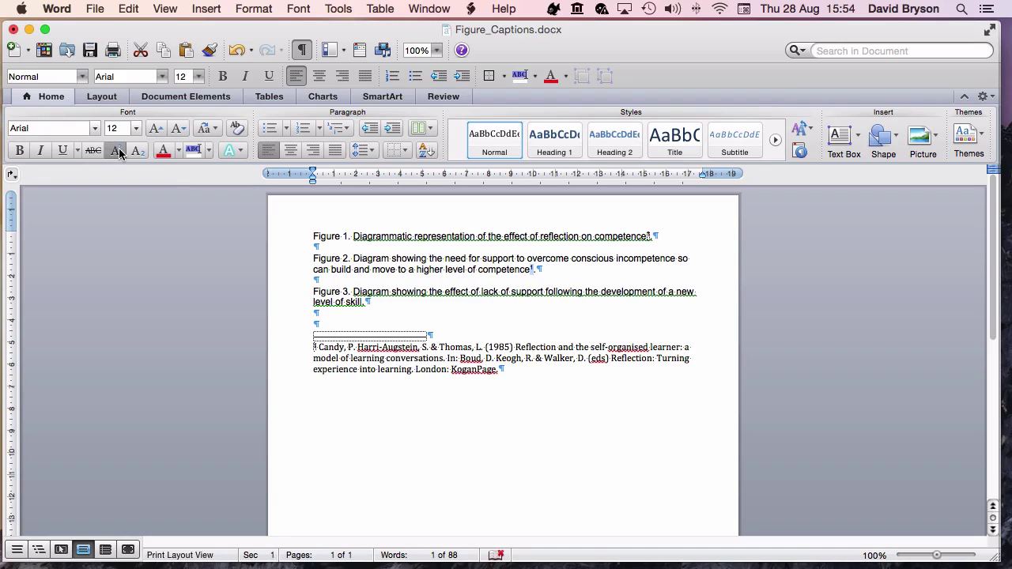
Add a superscript 1 after 'skill' in the Figure 3 caption, then close Figure_Captions.docx.
click(363, 302)
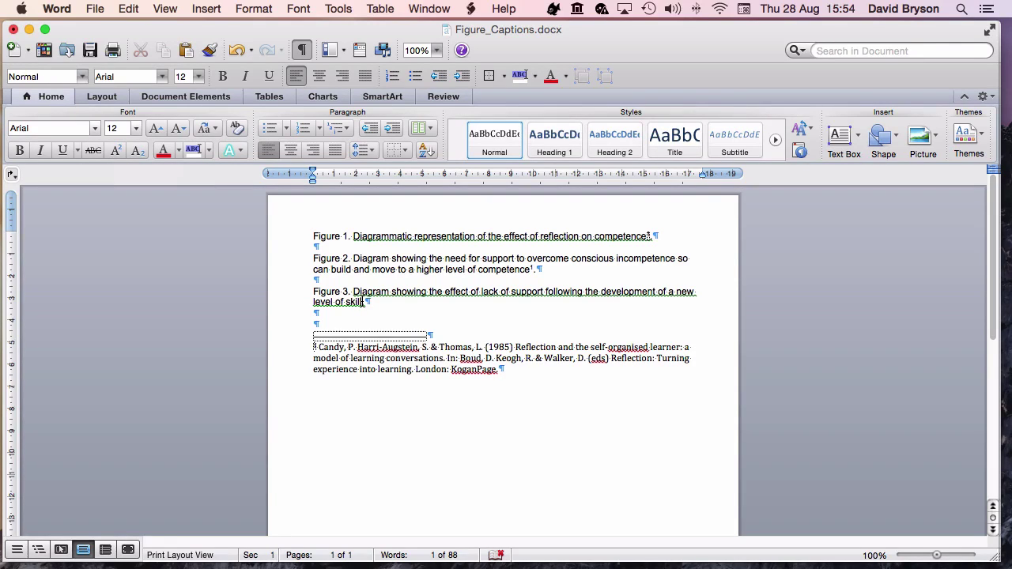
text(1)
drag(366, 302, 363, 302)
click(115, 150)
click(377, 401)
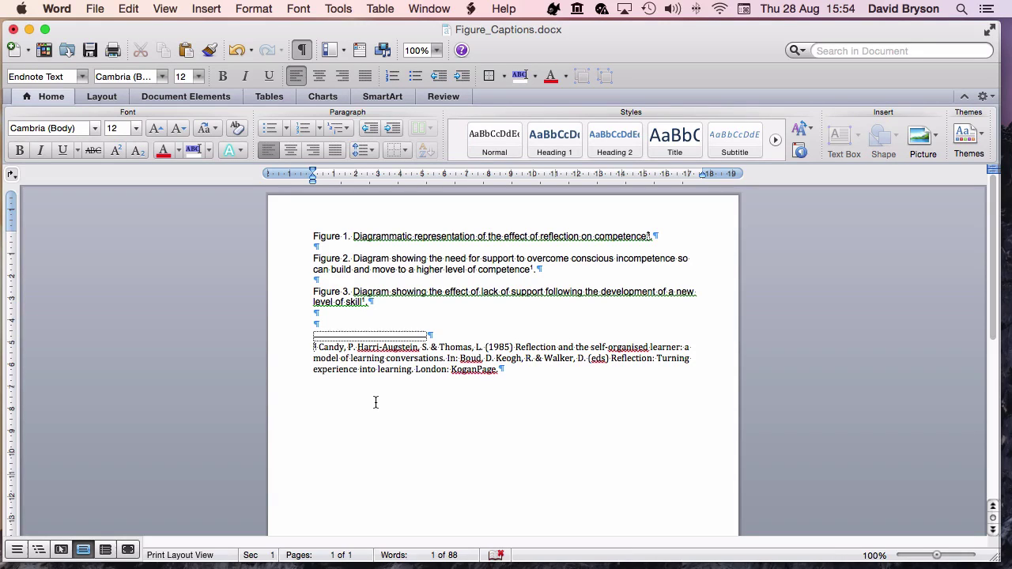
key(super+w)
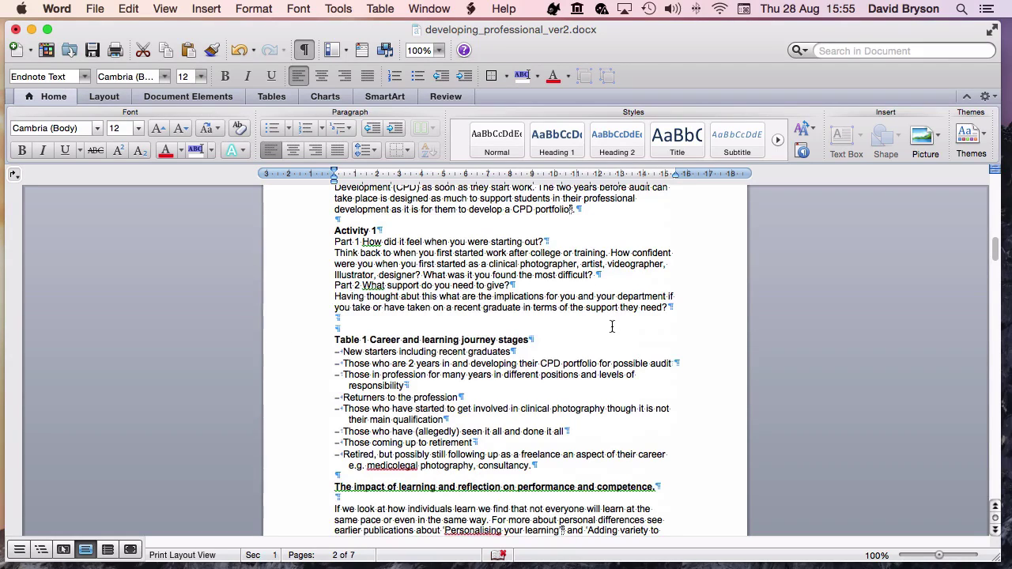
Cut the Table 1 heading and career stages list from the manuscript, removing the leftover empty line.
scroll(613, 327, up, 10)
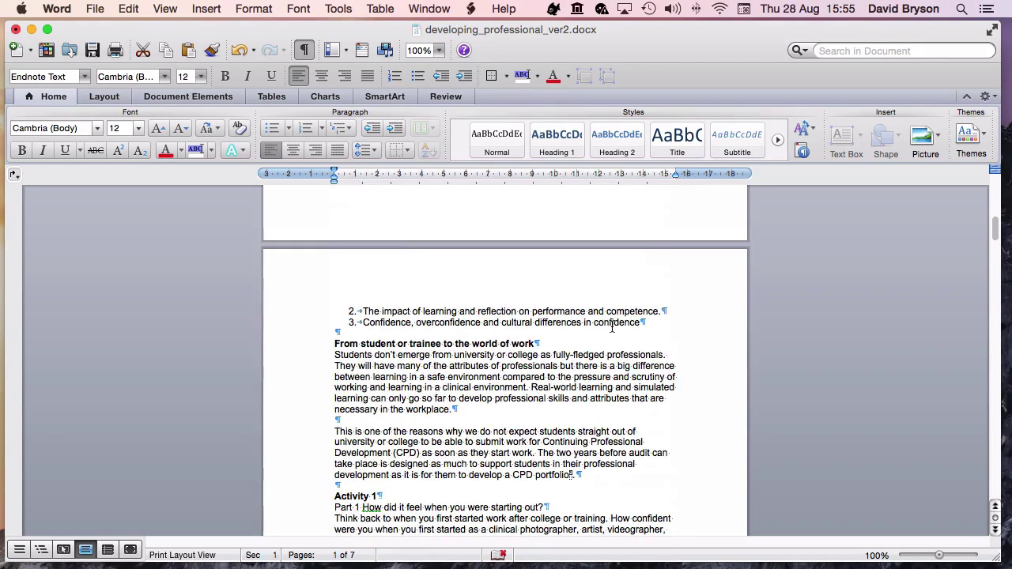
scroll(612, 327, up, 8)
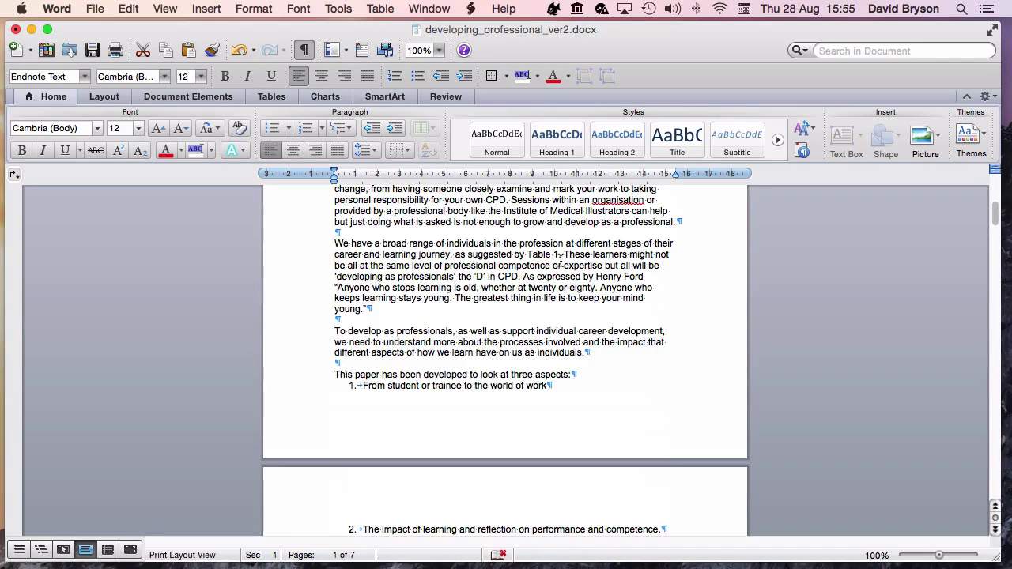
scroll(597, 355, down, 10)
scroll(598, 358, down, 8)
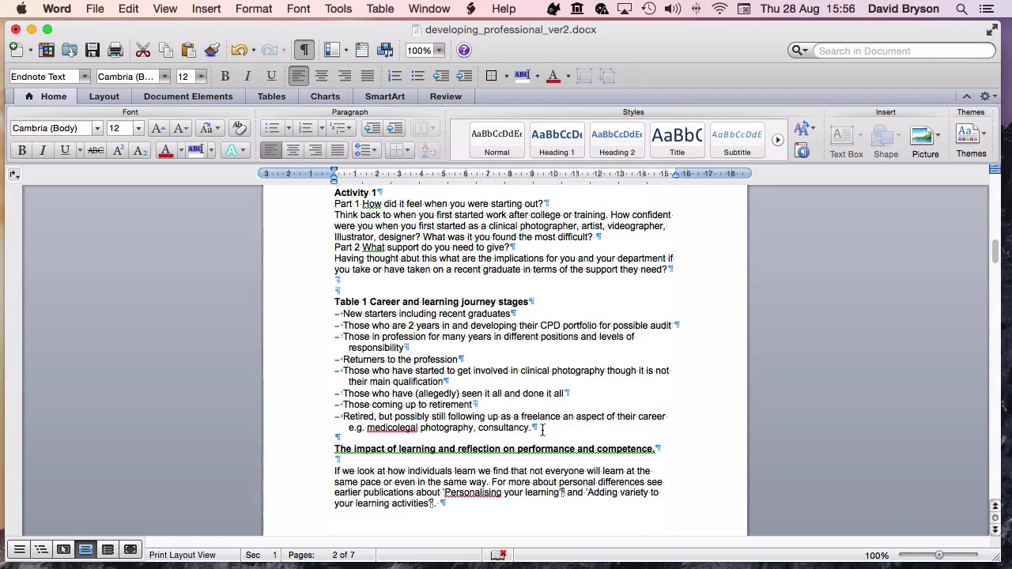
drag(542, 429, 328, 302)
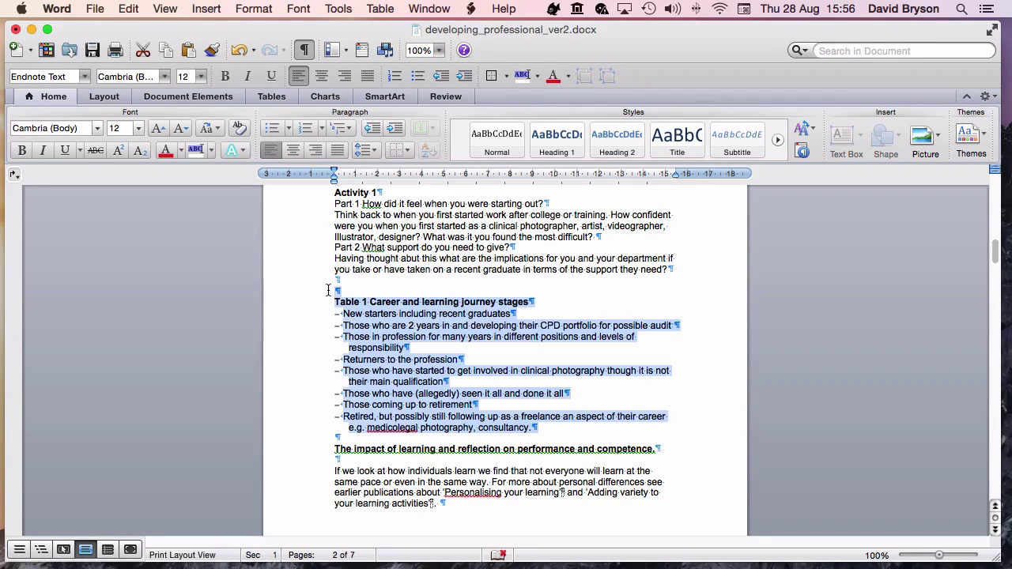
key(super+x)
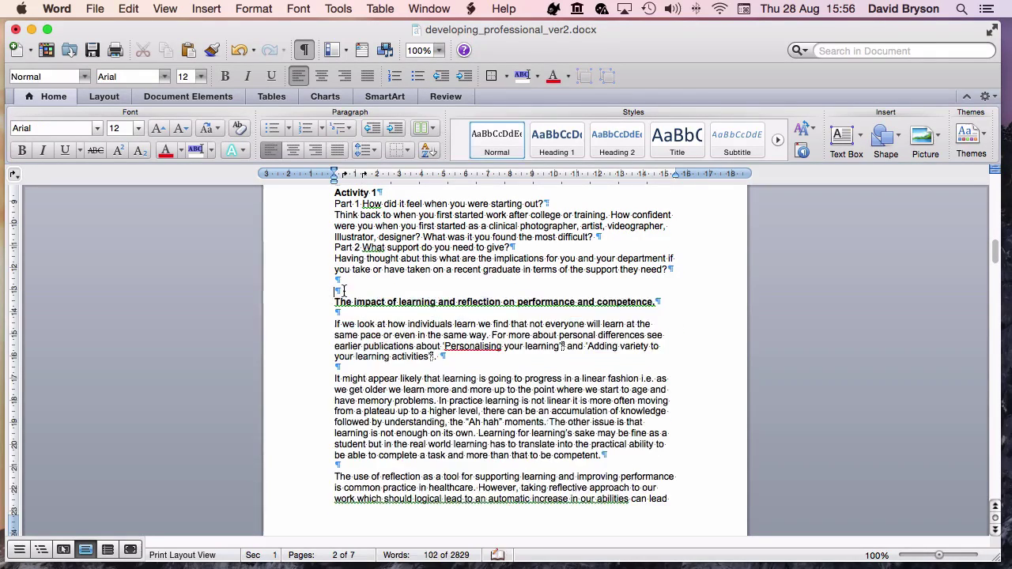
key(BackSpace)
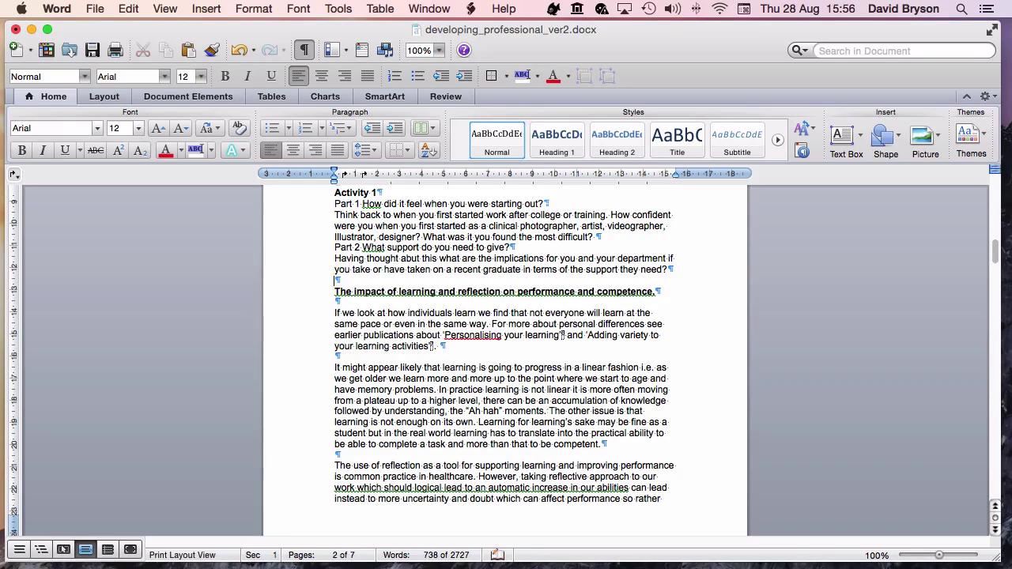
Paste the Table 1 career stages list into a new blank document.
click(97, 14)
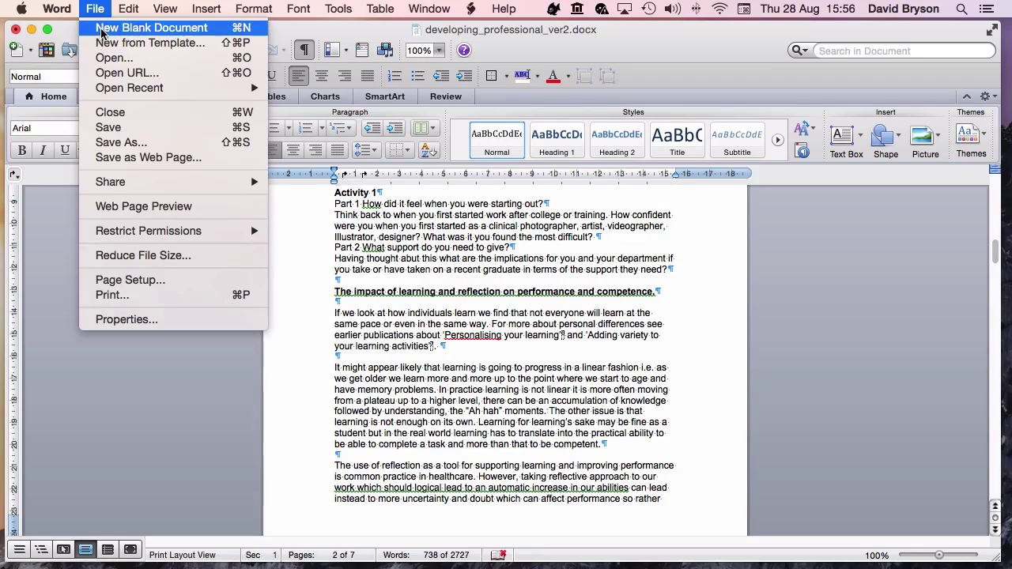
click(101, 30)
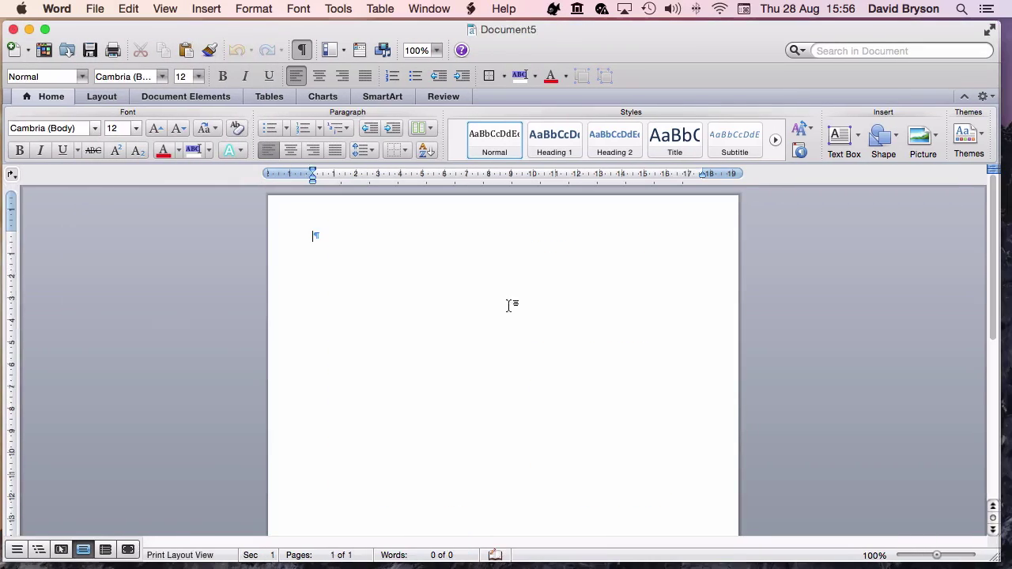
key(super+v)
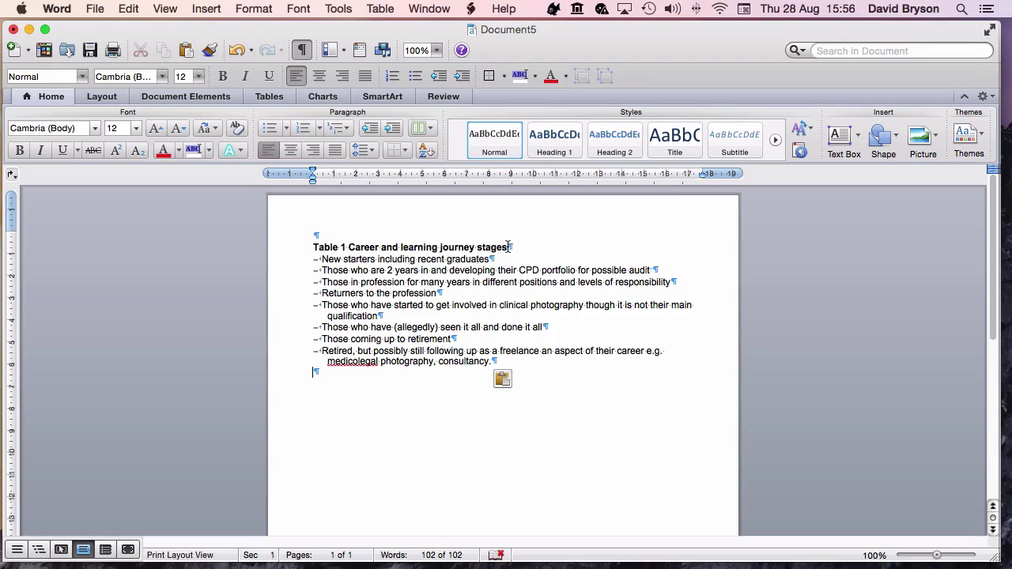
Move the Table 1 title below the list, unindent it, and make it read 'Table 1.'.
click(345, 247)
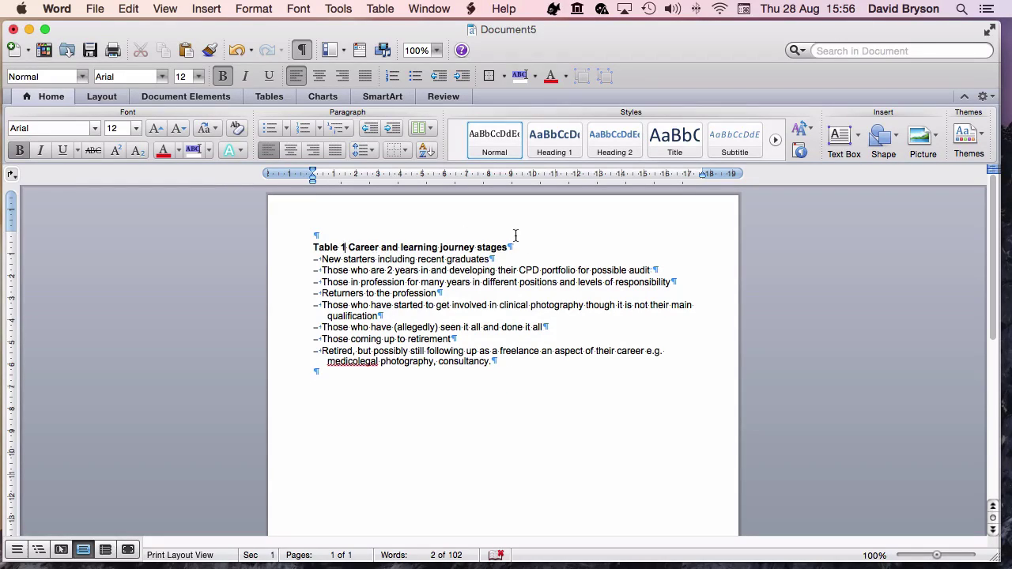
drag(514, 249, 321, 368)
click(325, 364)
key(BackSpace)
key(Return)
key(Return)
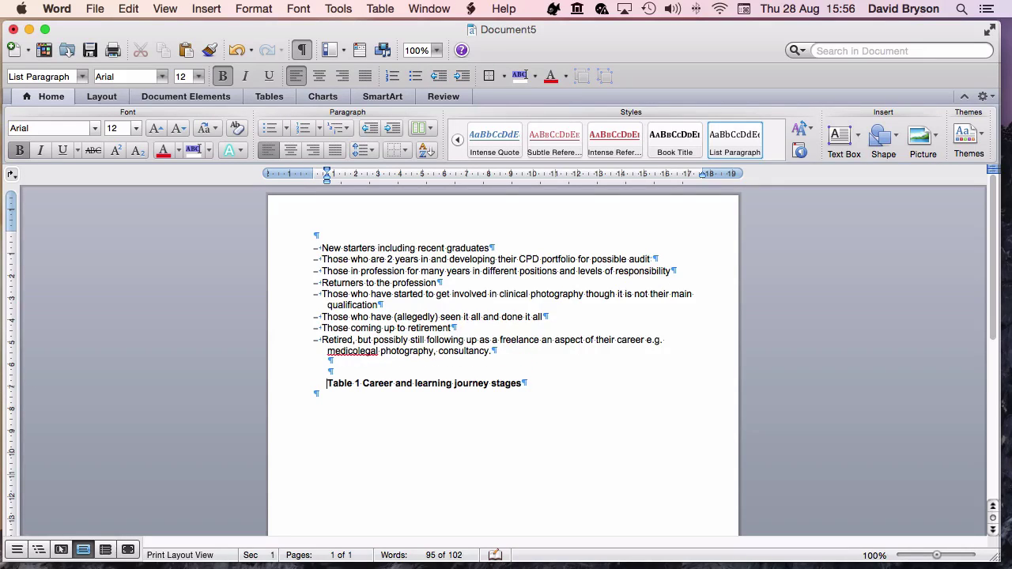
drag(524, 385, 329, 360)
click(438, 76)
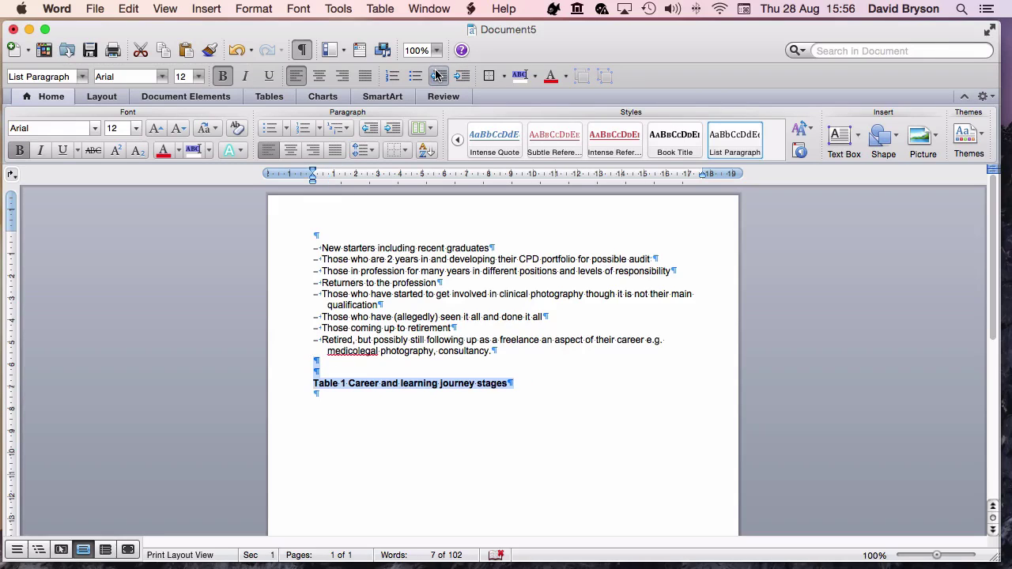
click(341, 395)
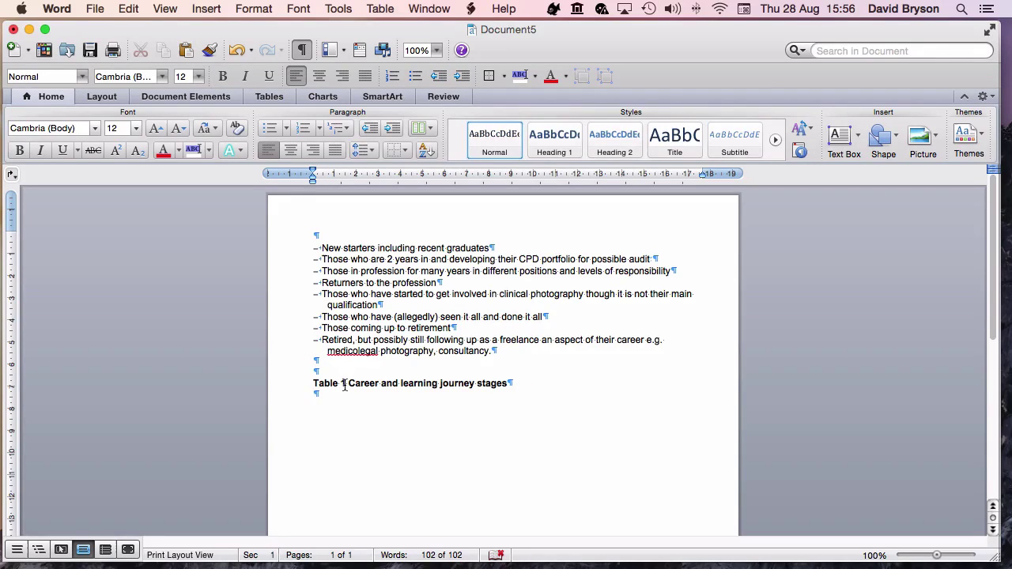
click(344, 384)
text(.)
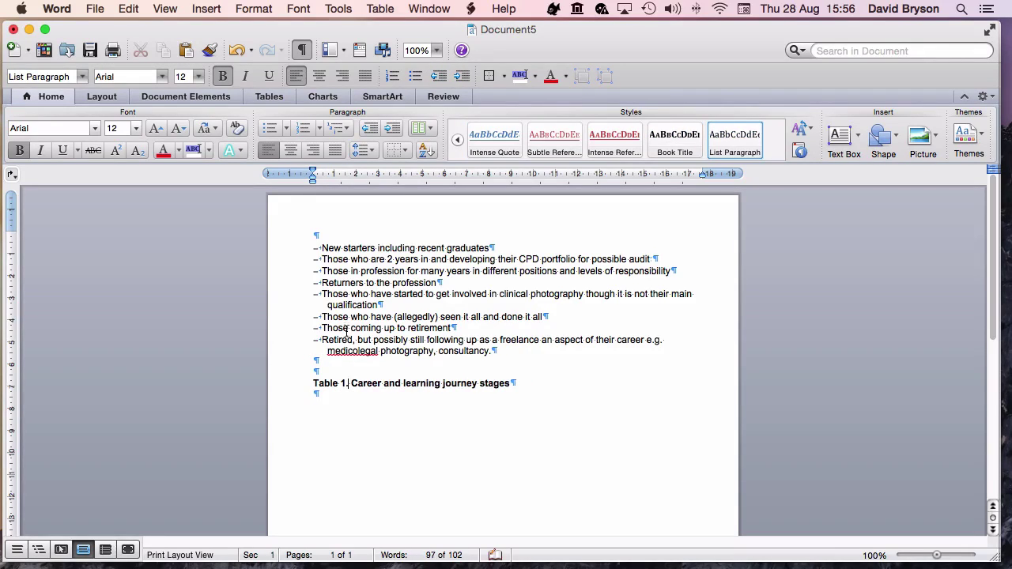
key(BackSpace)
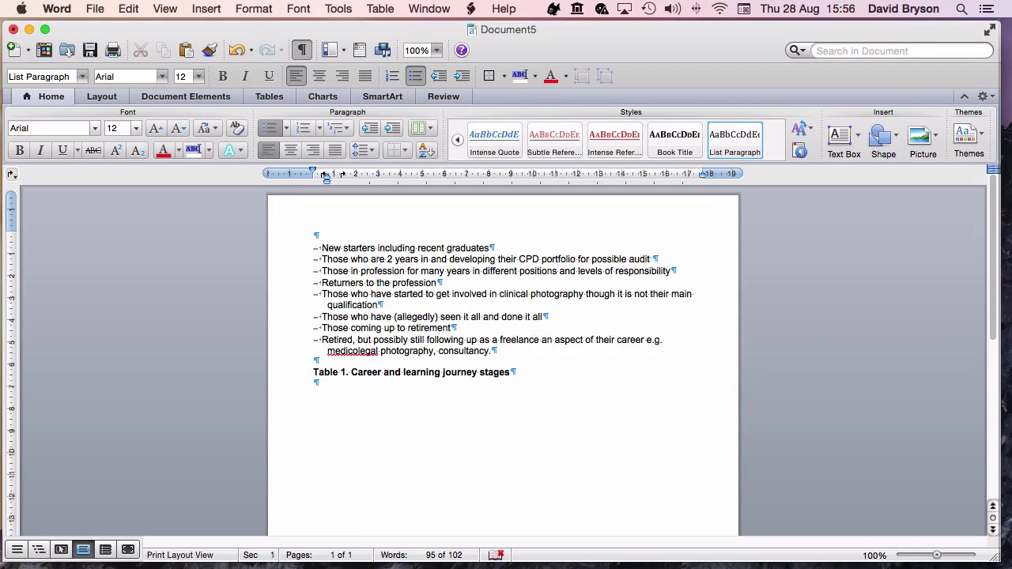
Save the career stages document as table1.docx in the final_paper tables folder.
click(95, 10)
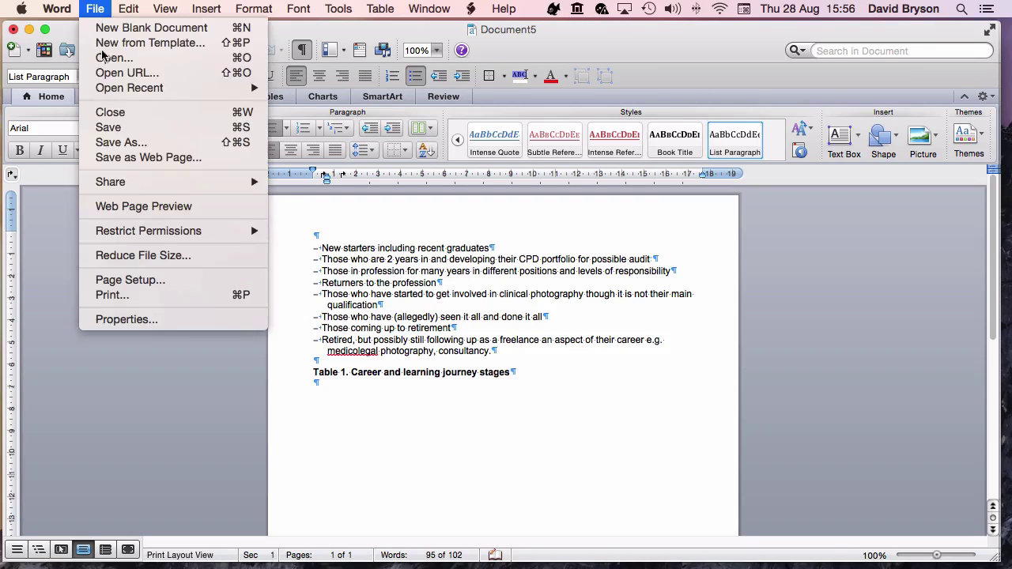
click(110, 127)
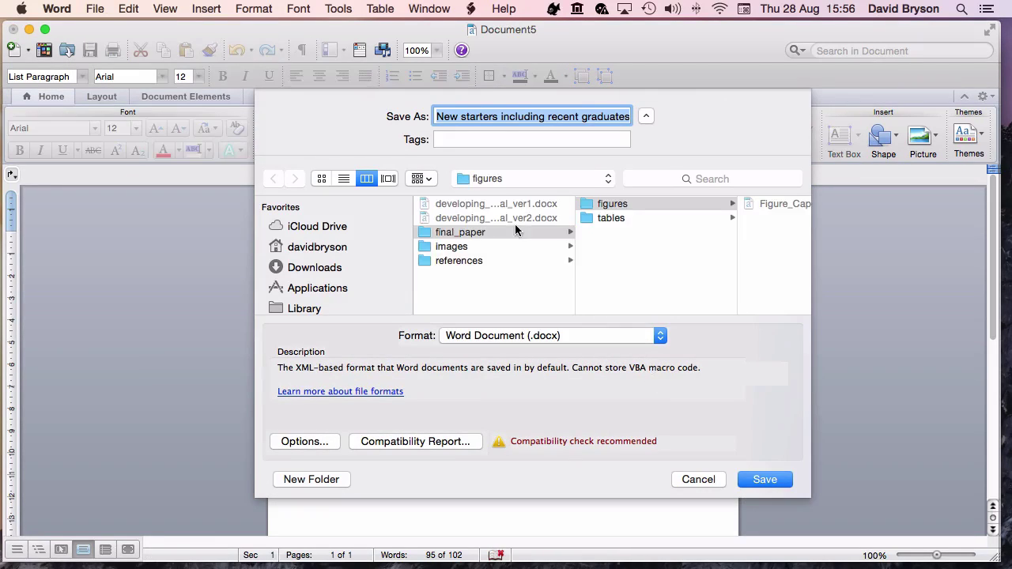
text(table)
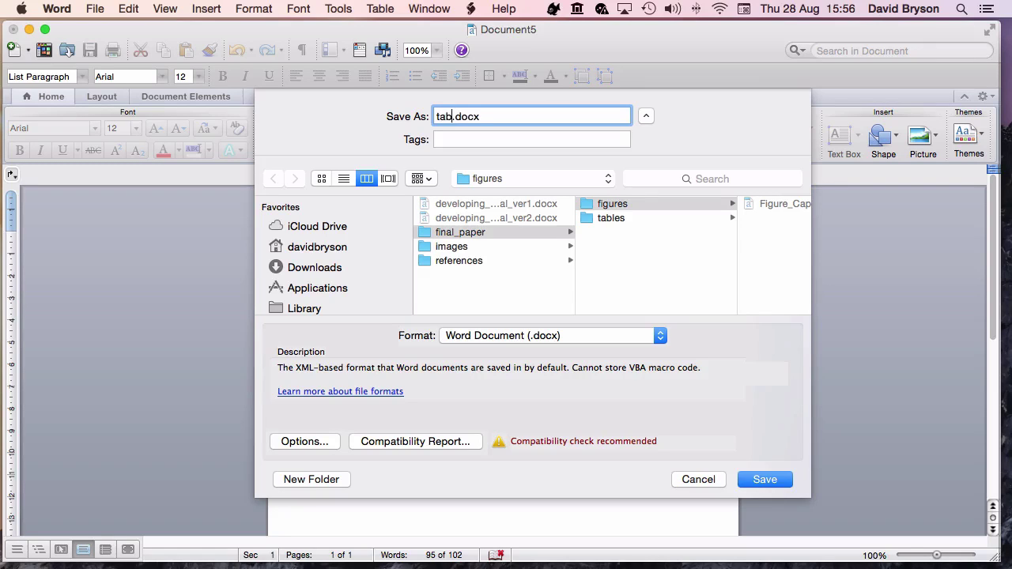
text(1)
click(592, 221)
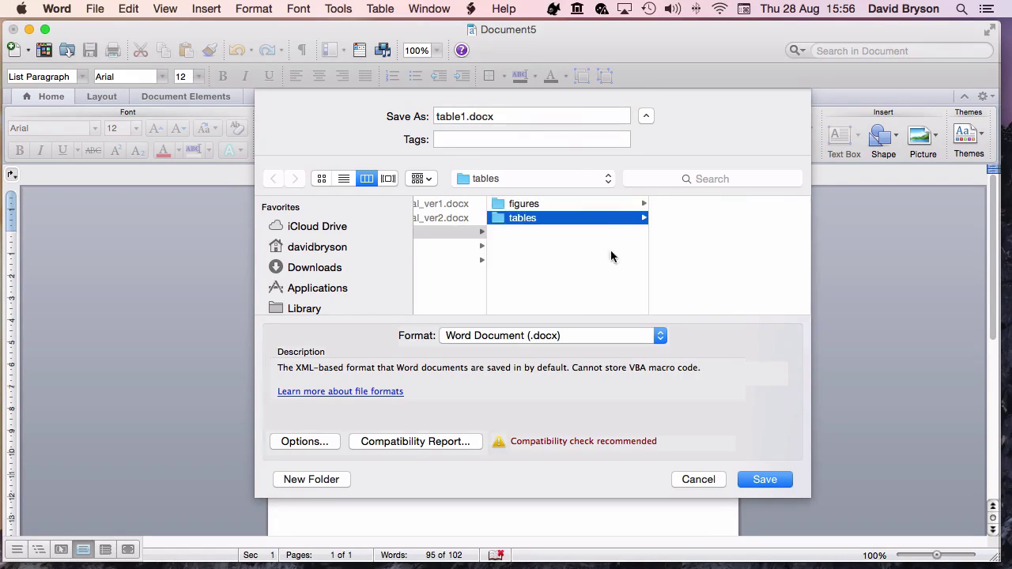
click(765, 480)
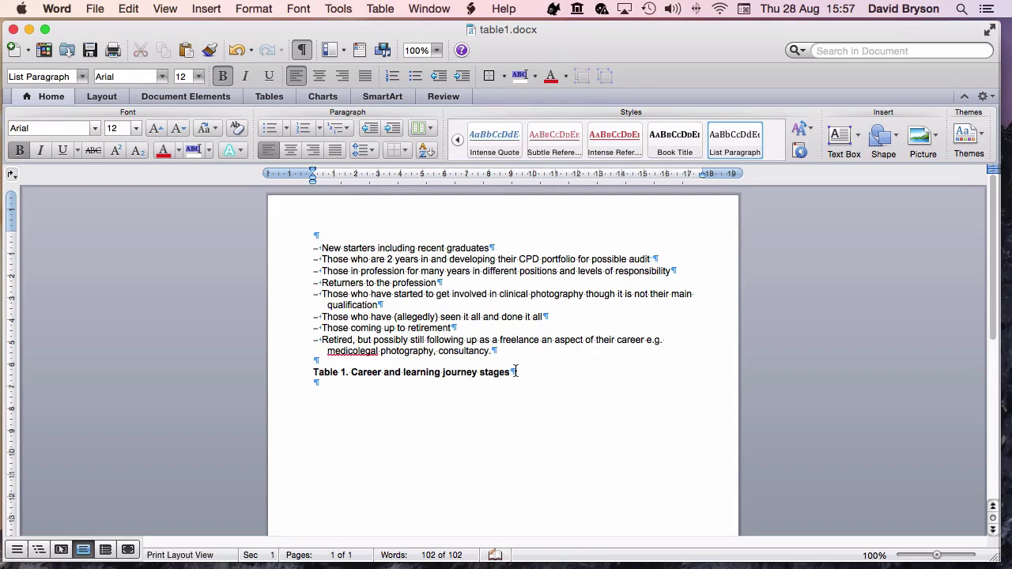
Close table1.docx and remove the title and author lines from the manuscript's top.
key(super+w)
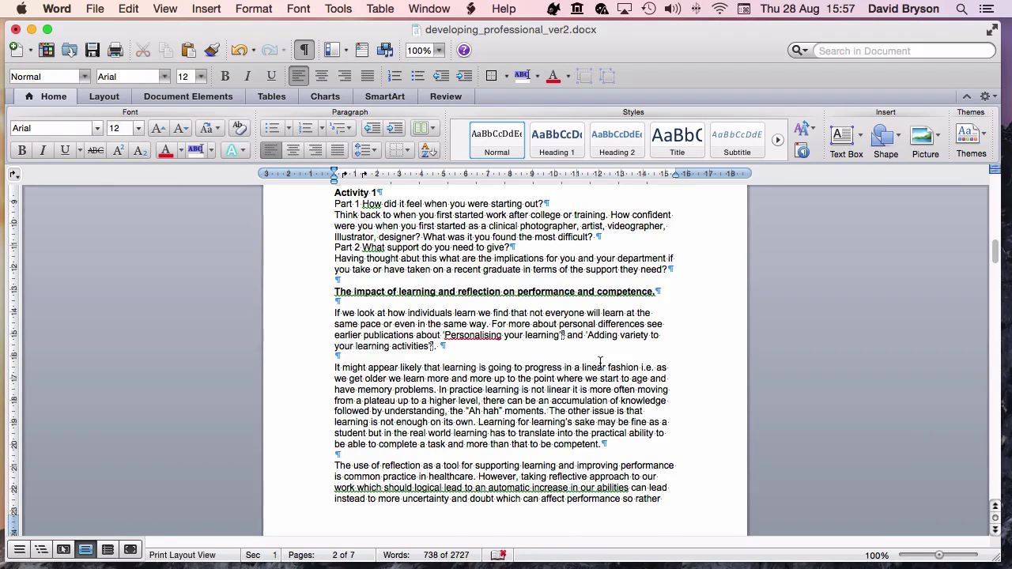
scroll(602, 370, up, 10)
scroll(601, 366, up, 20)
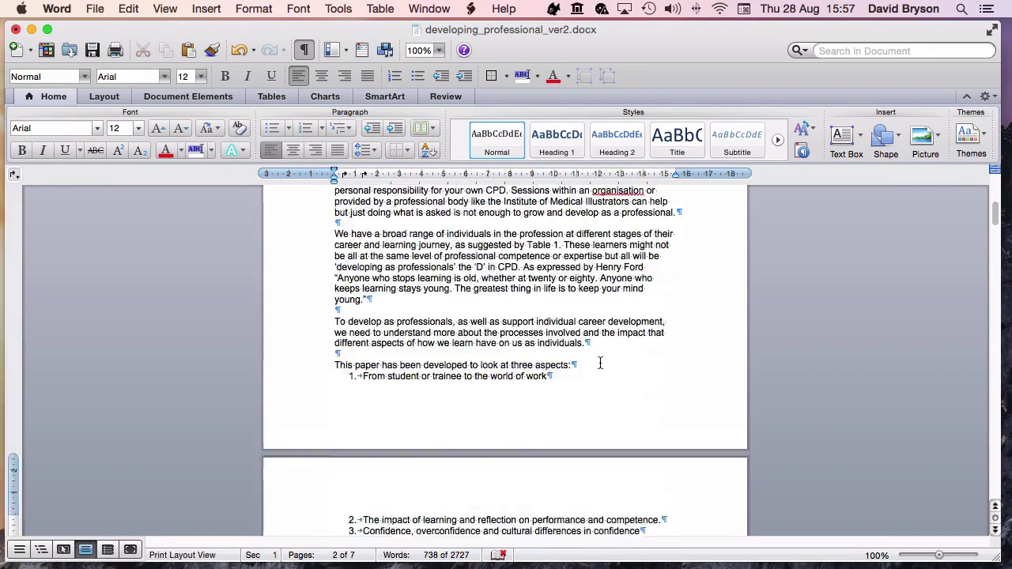
scroll(600, 364, up, 10)
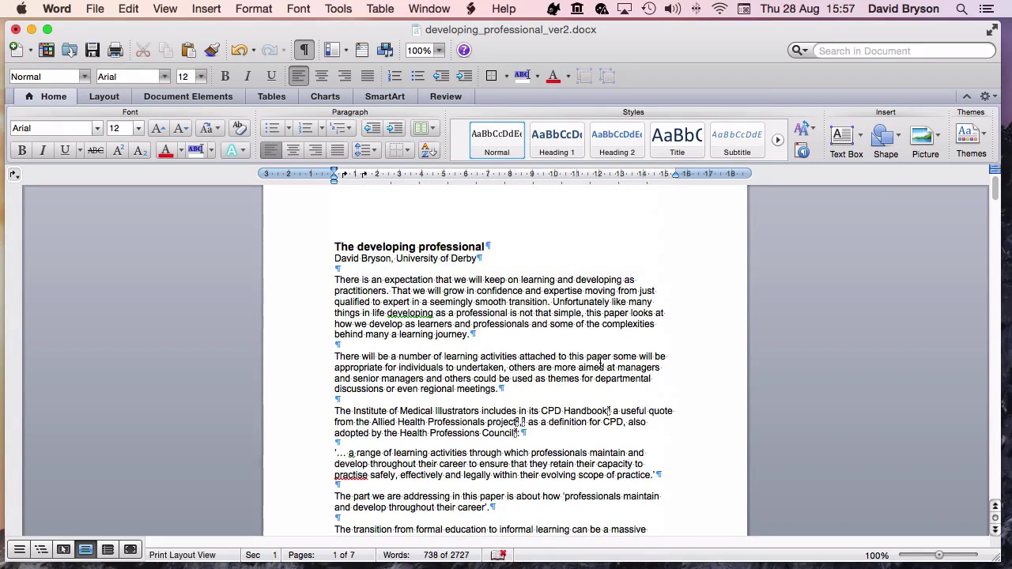
scroll(601, 364, up, 1)
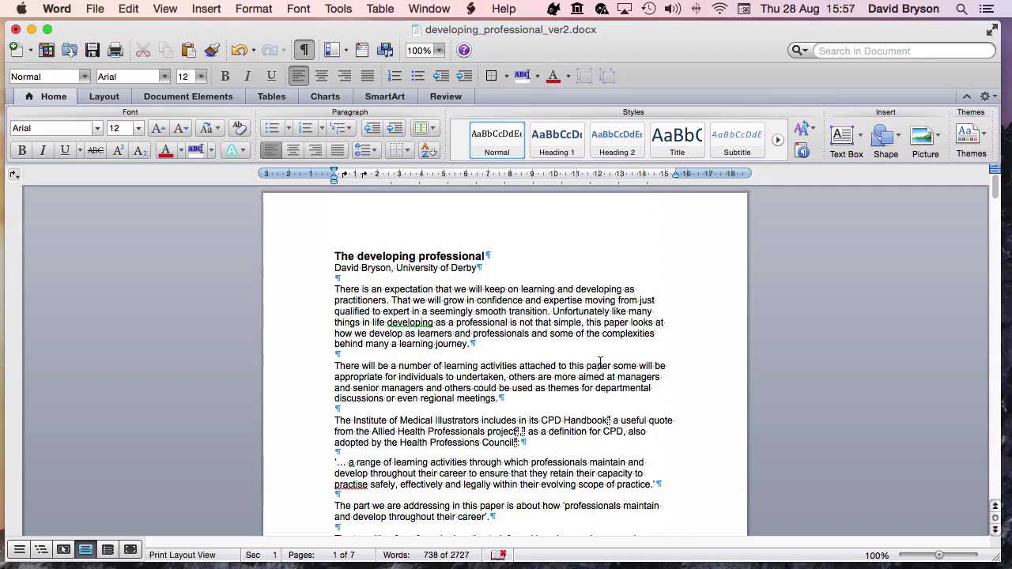
scroll(600, 364, down, 2)
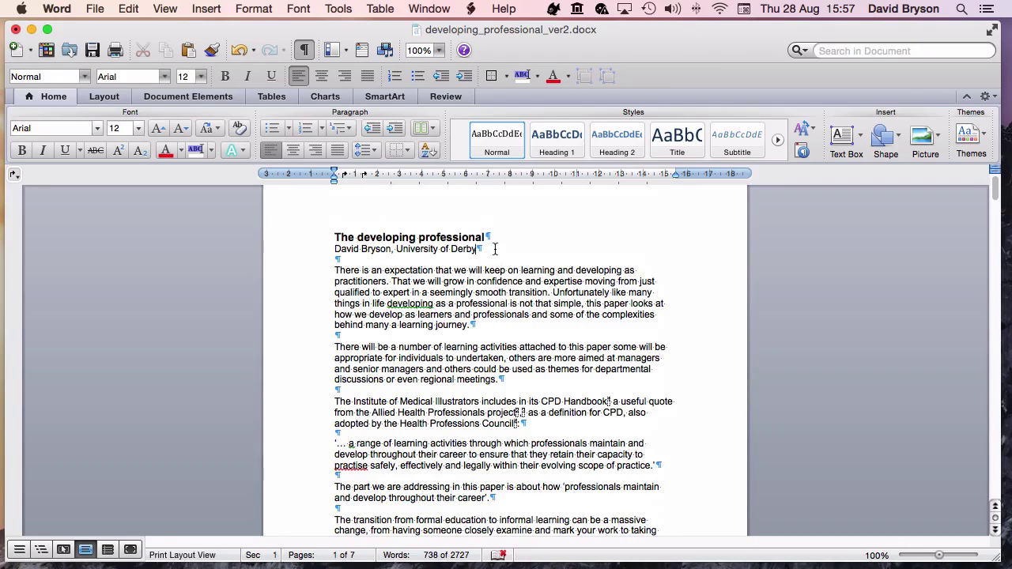
click(325, 247)
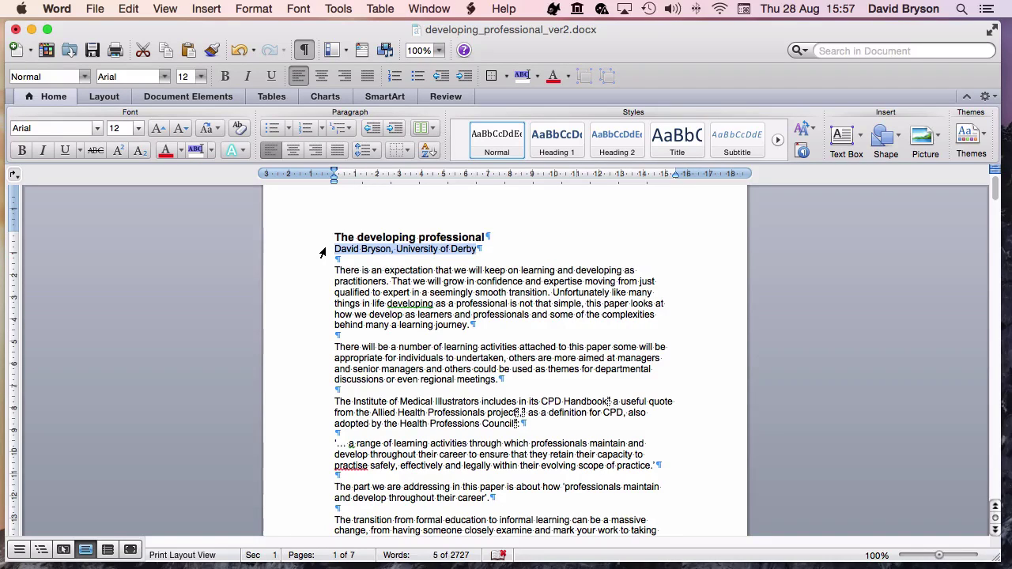
click(510, 253)
drag(508, 253, 330, 241)
key(super+c)
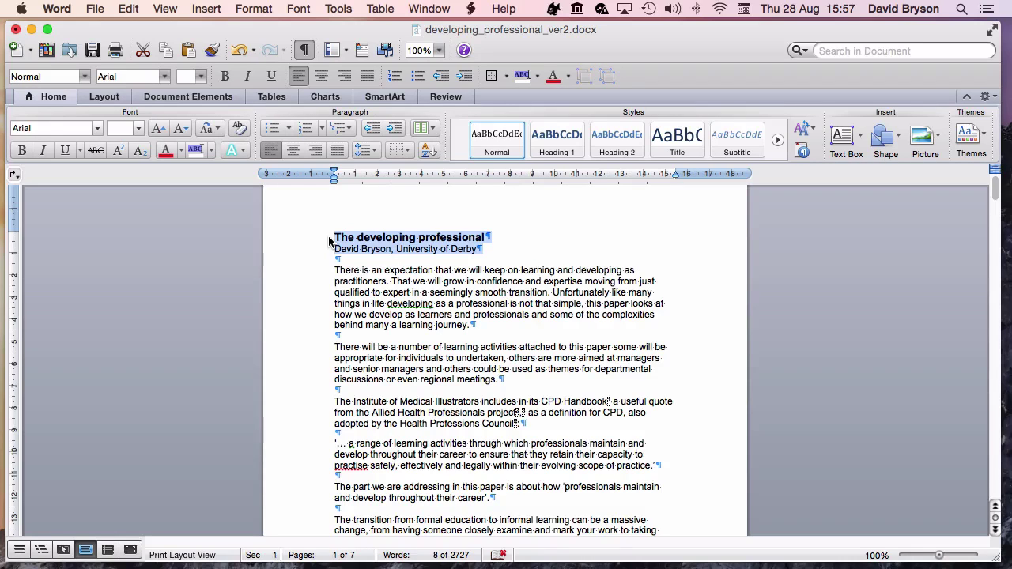
key(BackSpace)
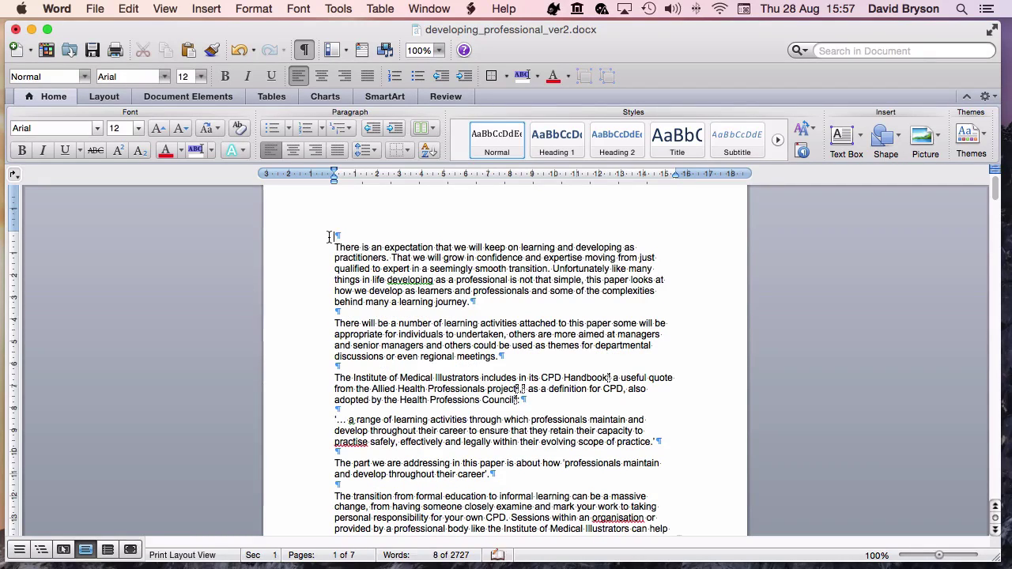
Paste the title and author lines into a new blank document.
click(95, 10)
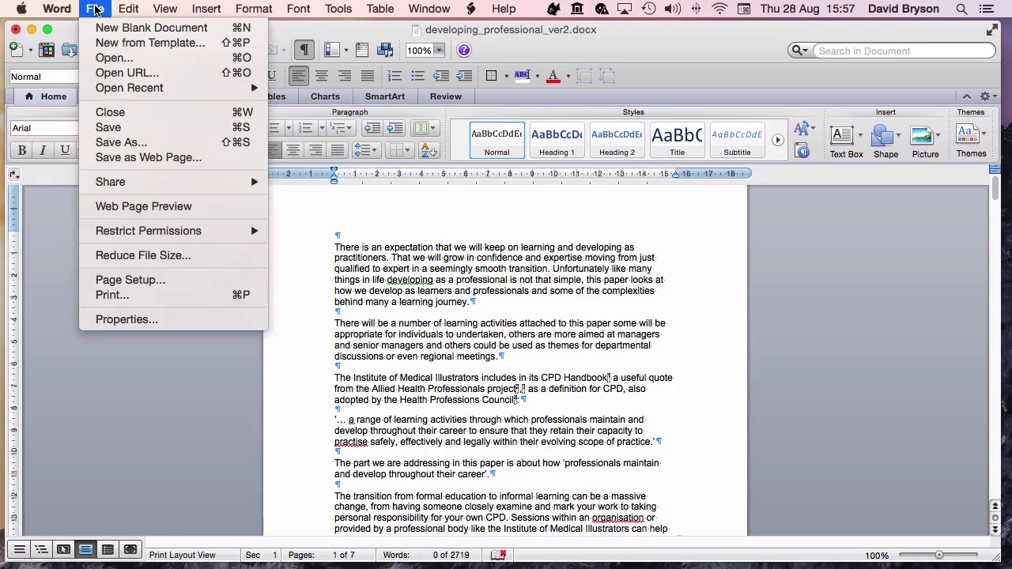
click(104, 36)
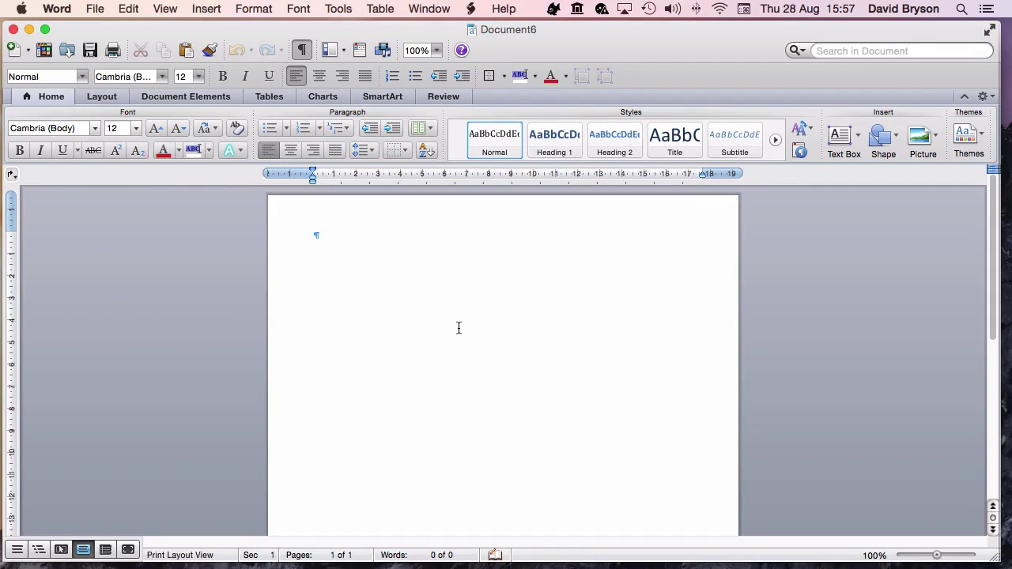
key(super+v)
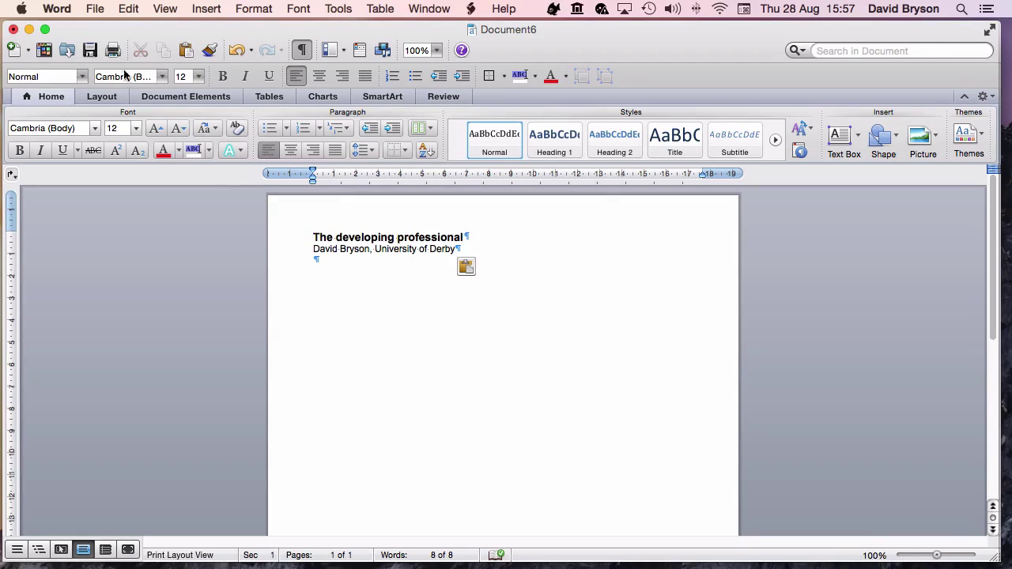
Save the new document as title_and_author.docx in the final_paper folder.
click(94, 10)
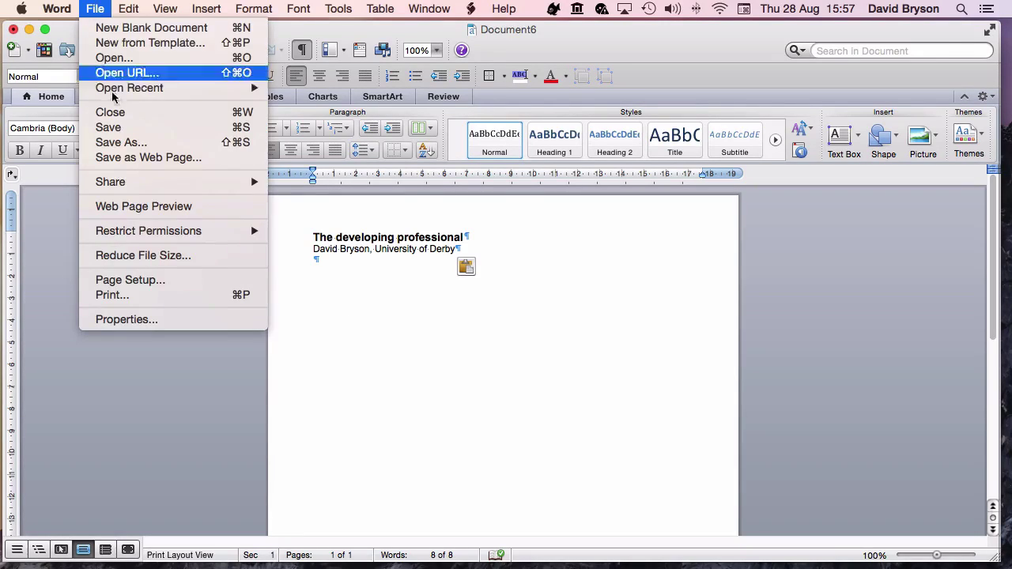
click(115, 130)
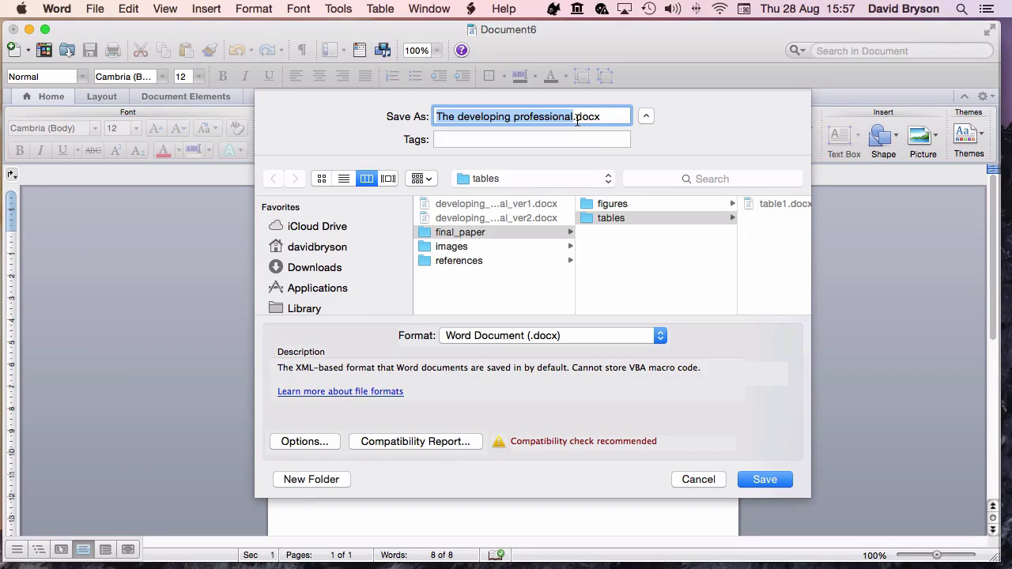
text(title)
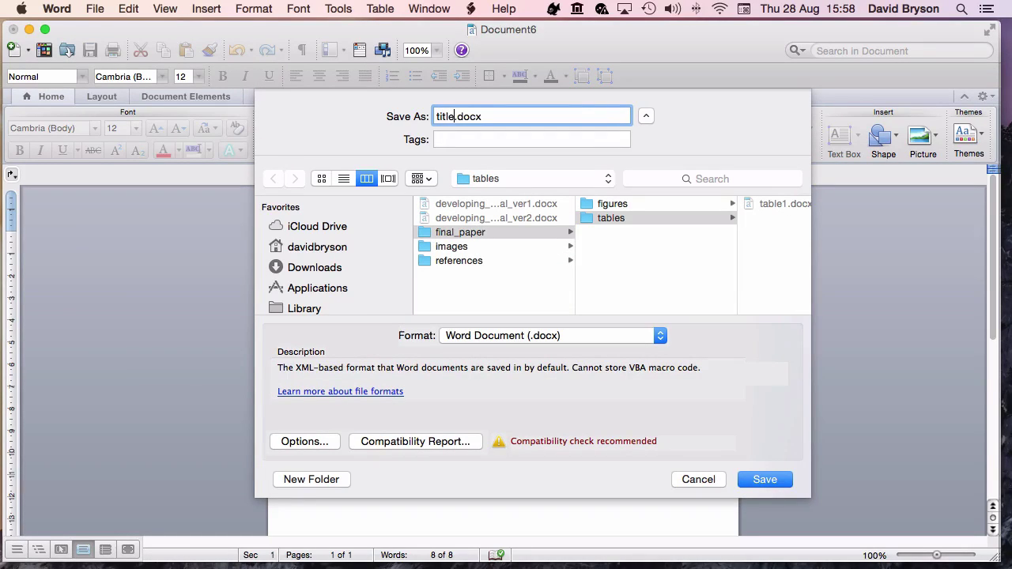
text(_and_author)
click(427, 235)
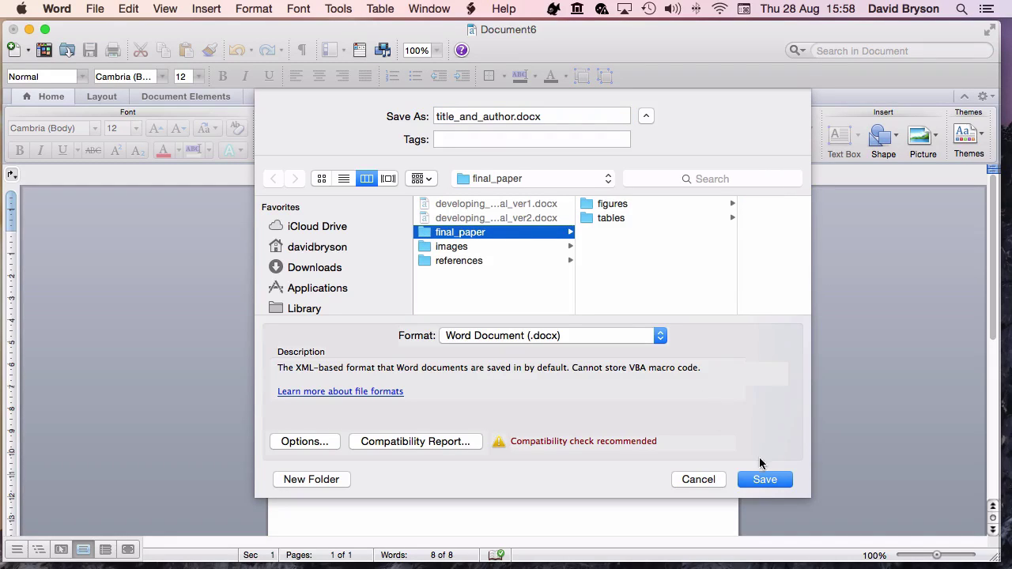
click(766, 480)
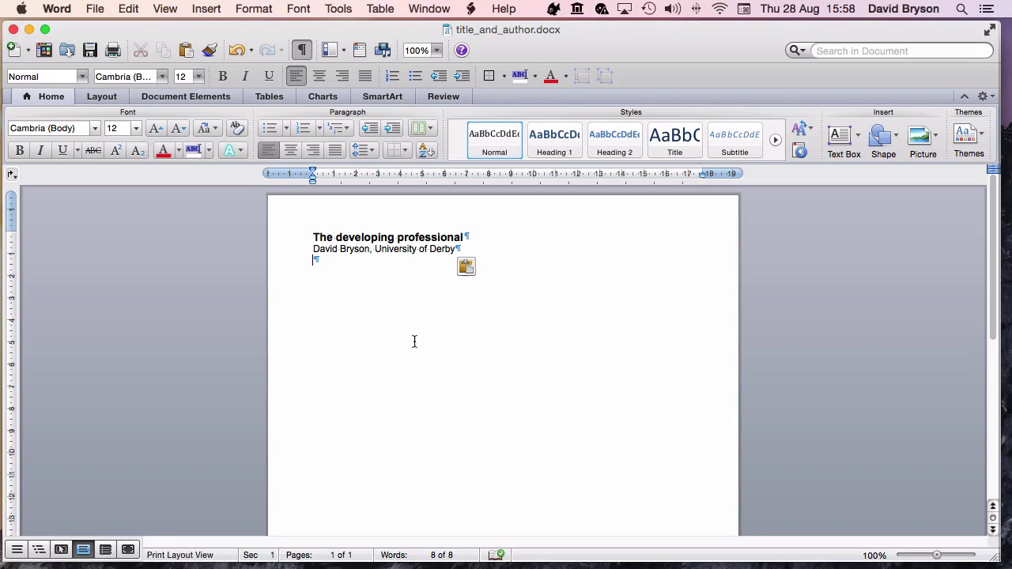
Close title_and_author.docx and delete the blank line above 'There is an expectation…'.
click(13, 30)
click(336, 246)
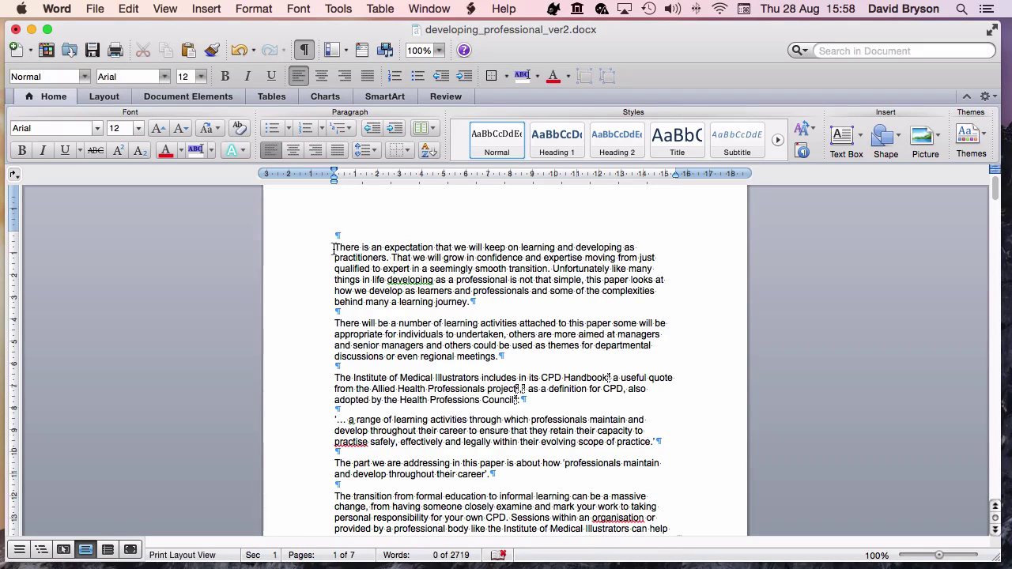
key(BackSpace)
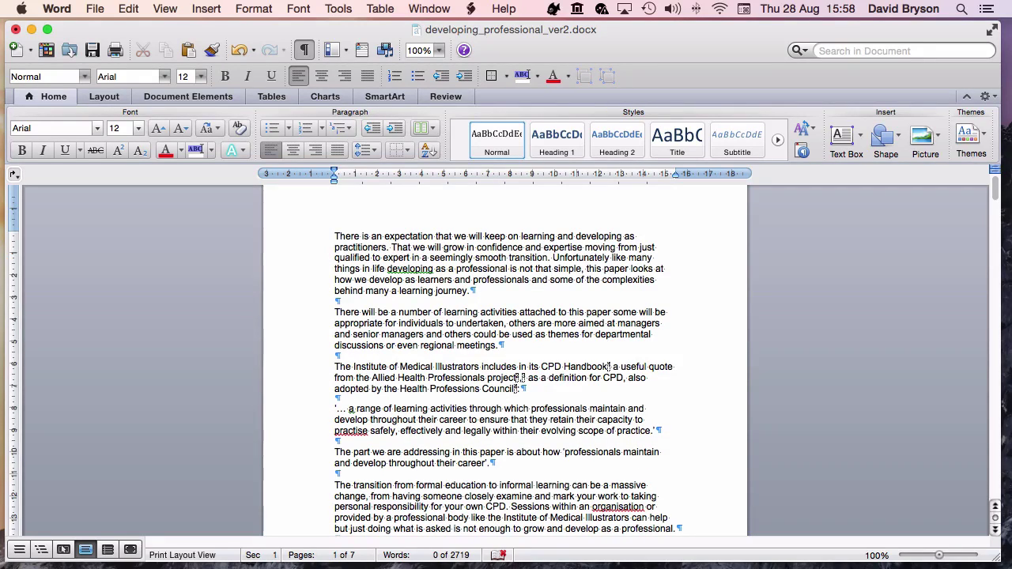
scroll(456, 311, up, 2)
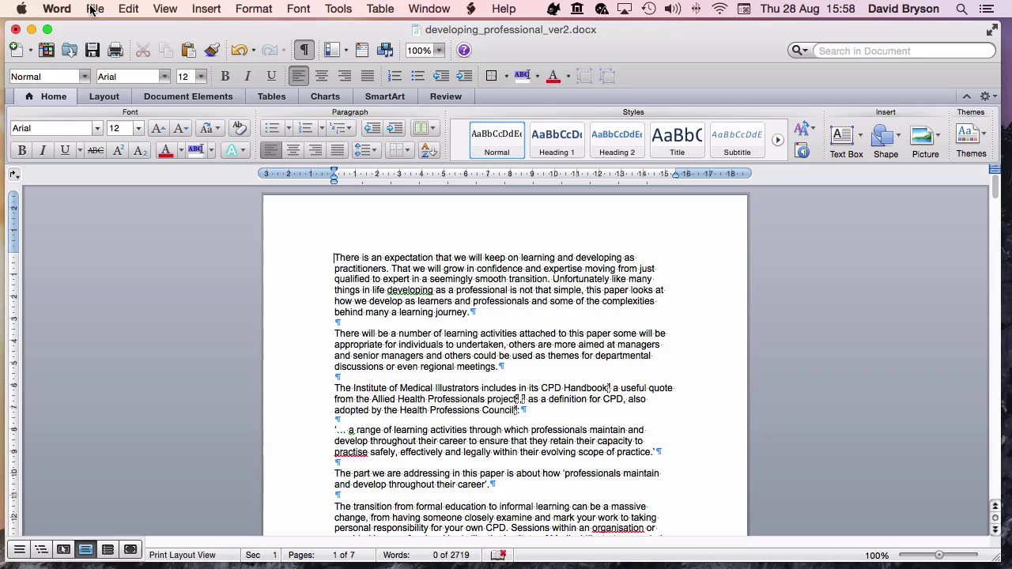
Use Save As to rename the manuscript file to text_no_author.
click(93, 8)
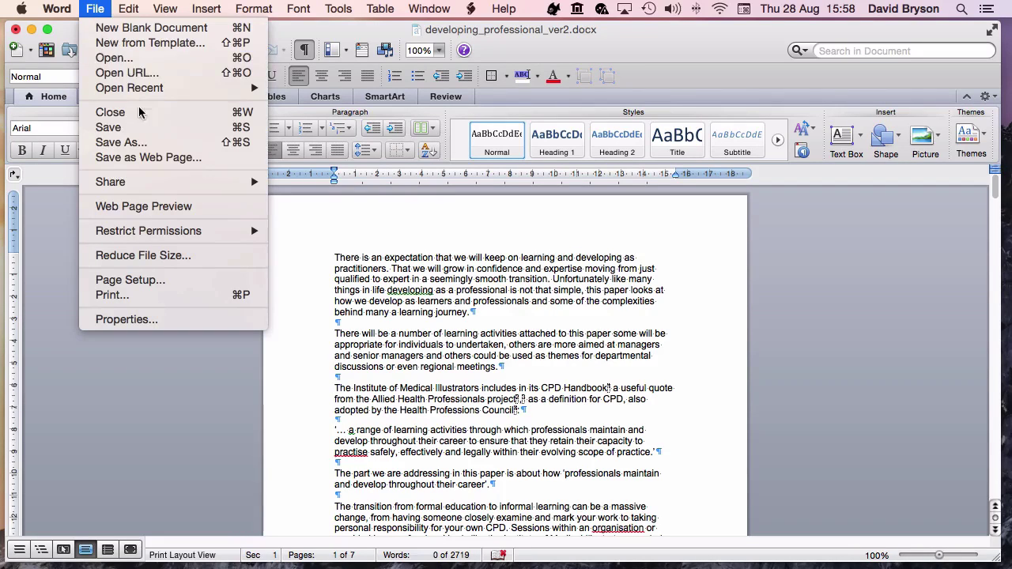
click(141, 142)
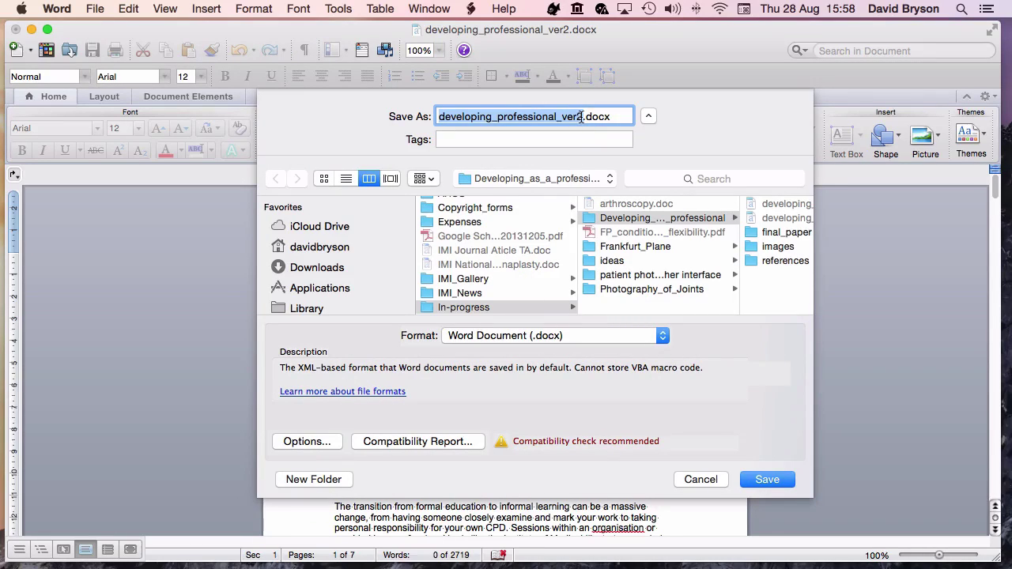
click(582, 117)
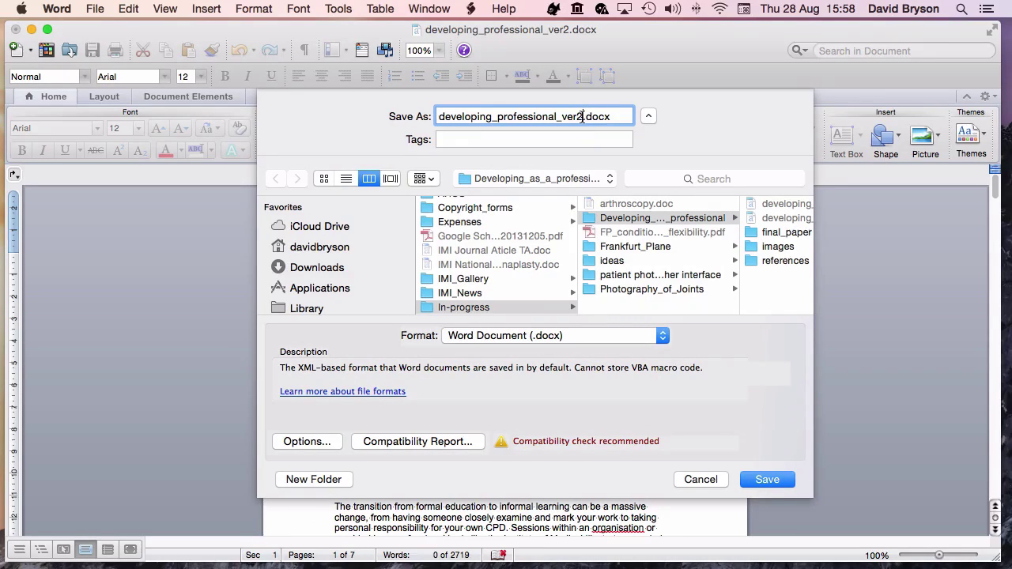
key(BackSpace)
key(BackSpace)
key(BackSpace)
key(BackSpace)
key(BackSpace)
key(BackSpace)
key(BackSpace)
key(BackSpace)
key(BackSpace)
key(BackSpace)
key(BackSpace)
key(BackSpace)
key(BackSpace)
key(BackSpace)
key(BackSpace)
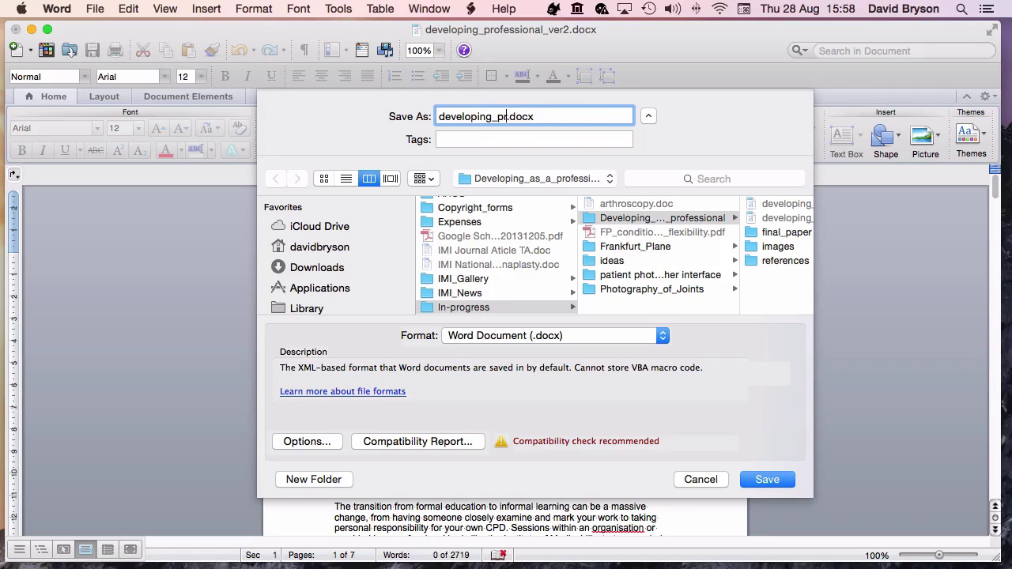
key(BackSpace)
key(BackSpace)
key(BackSpace)
key(BackSpace)
key(BackSpace)
key(BackSpace)
key(BackSpace)
key(BackSpace)
key(BackSpace)
key(BackSpace)
key(BackSpace)
key(BackSpace)
key(BackSpace)
text(text_)
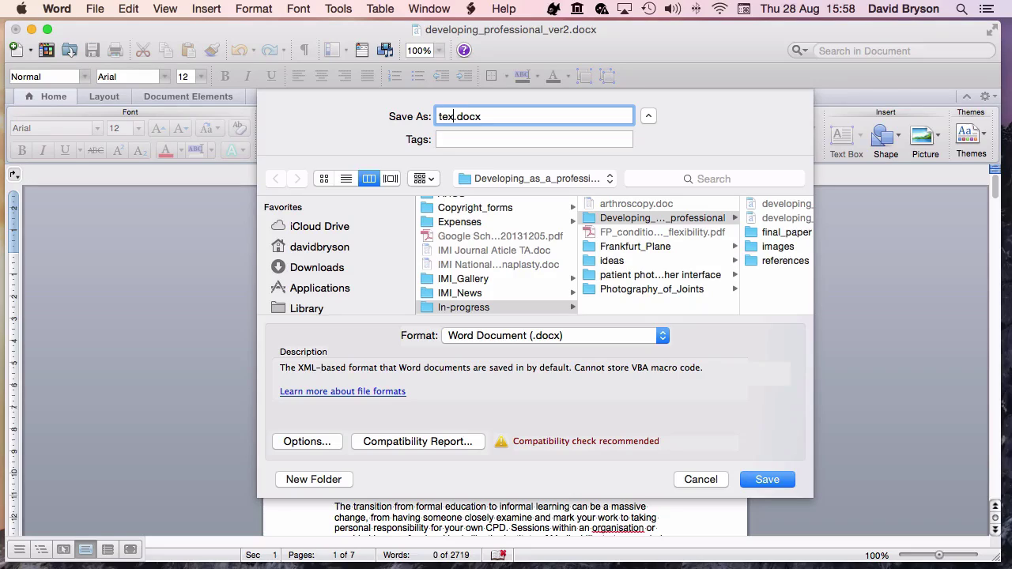
text(no)
text(_aitjor)
key(BackSpace)
key(BackSpace)
key(BackSpace)
key(BackSpace)
key(BackSpace)
text(uthor)
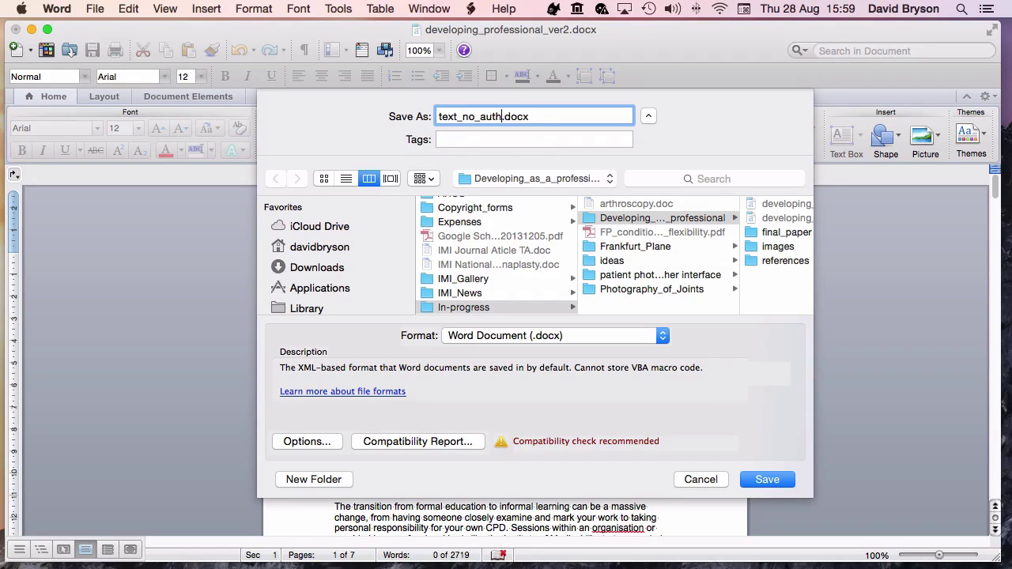